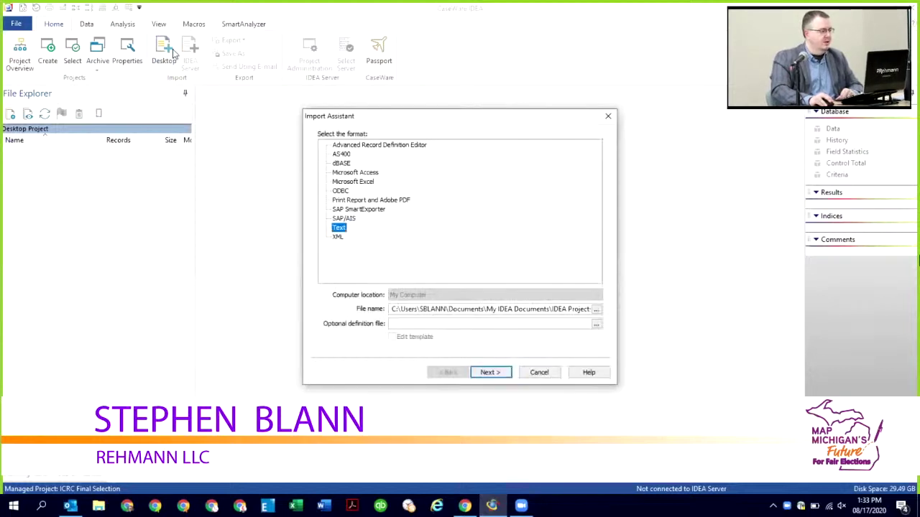
Step: Set up a Microsoft Excel import of ICRC_180_Semifinalists_698012_7.xlsx from the Desktop
click(353, 184)
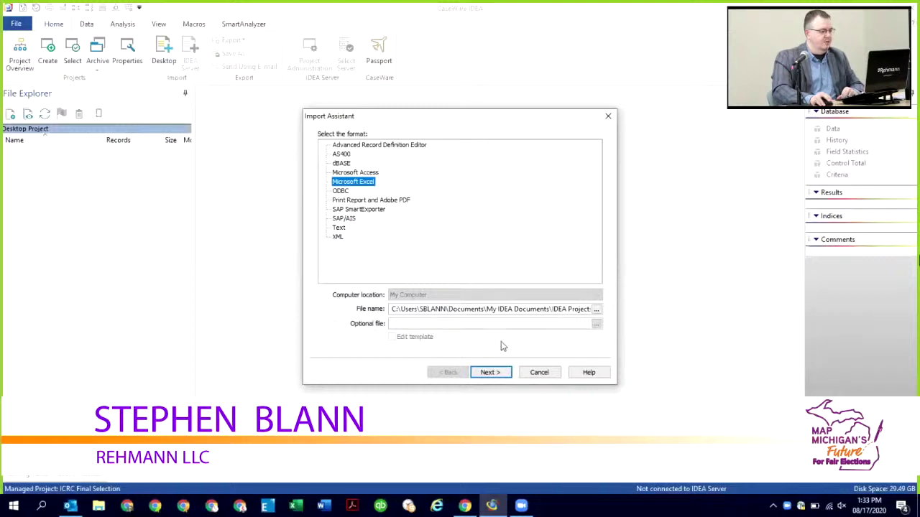
click(596, 310)
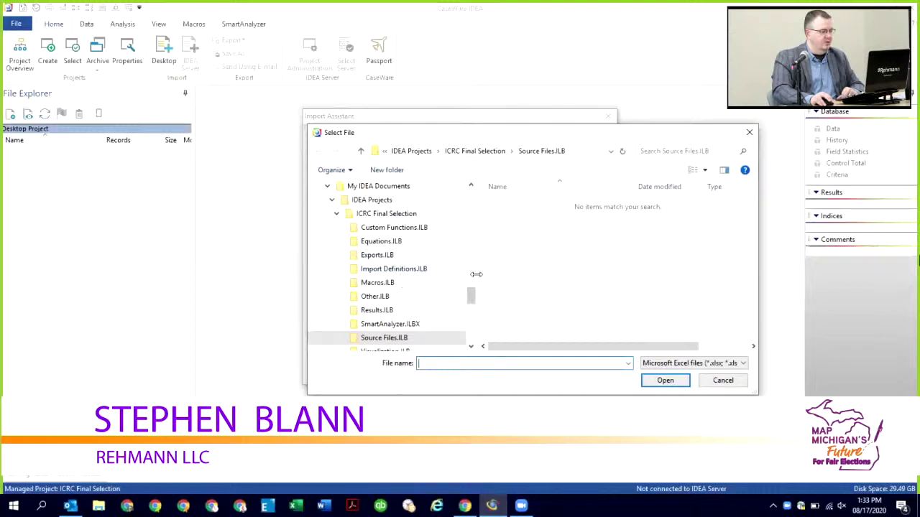
drag(473, 299, 463, 256)
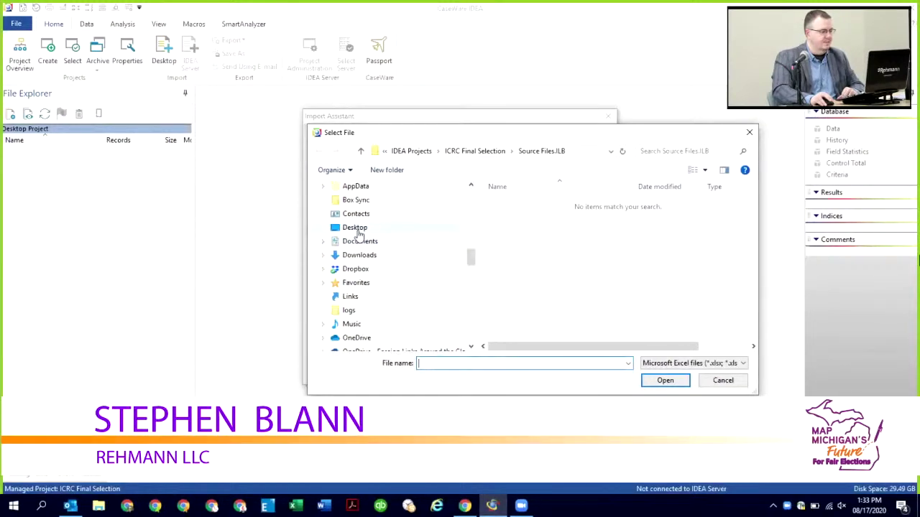
click(356, 228)
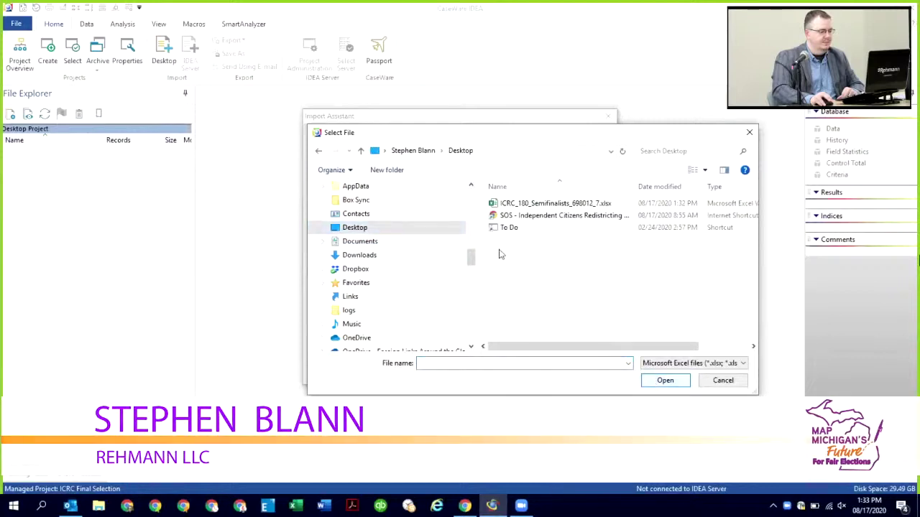
click(524, 205)
click(662, 380)
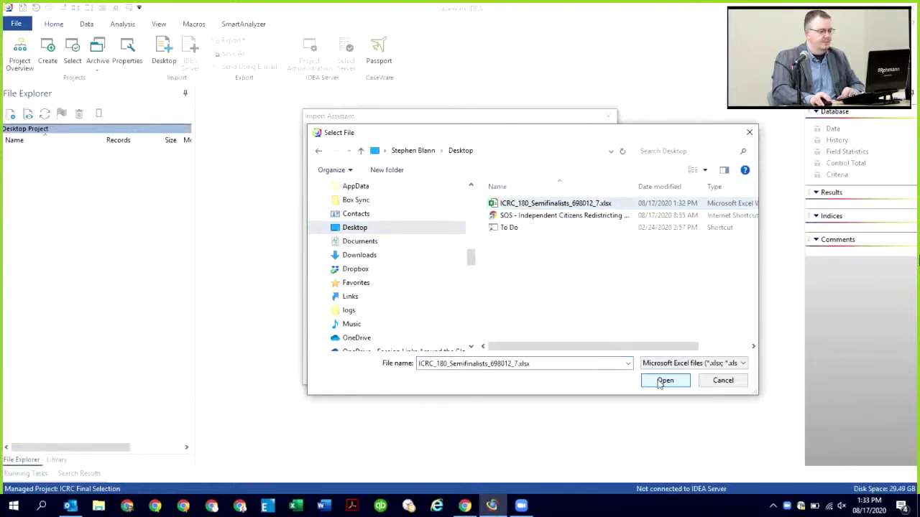
click(498, 373)
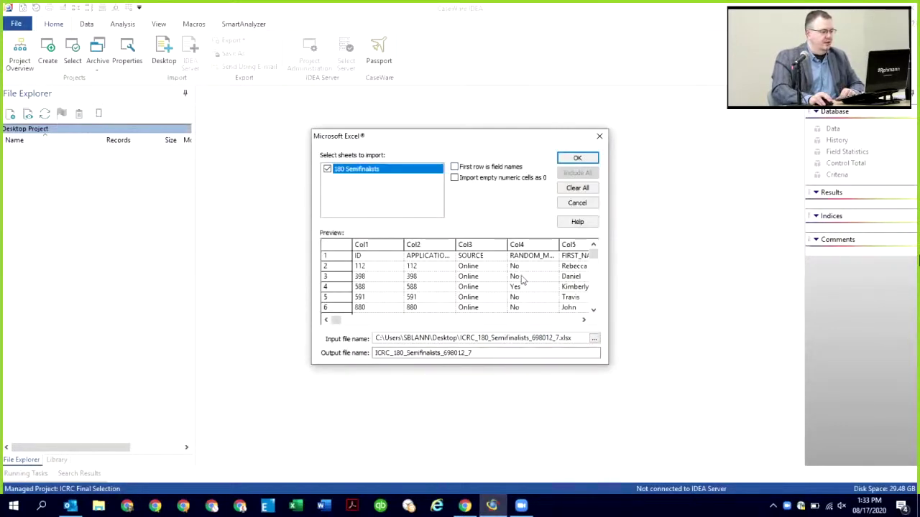
Step: Import the 180 Semifinalists sheet using its first row as field names
click(455, 167)
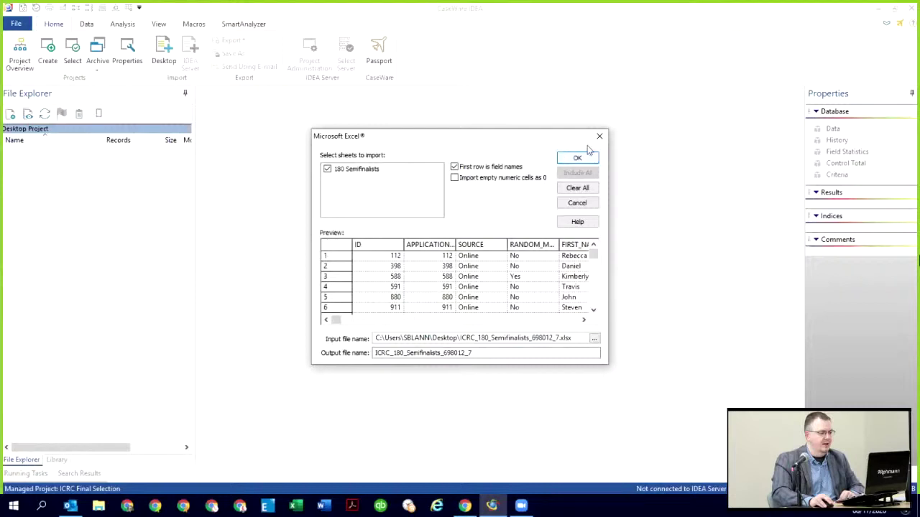
click(585, 157)
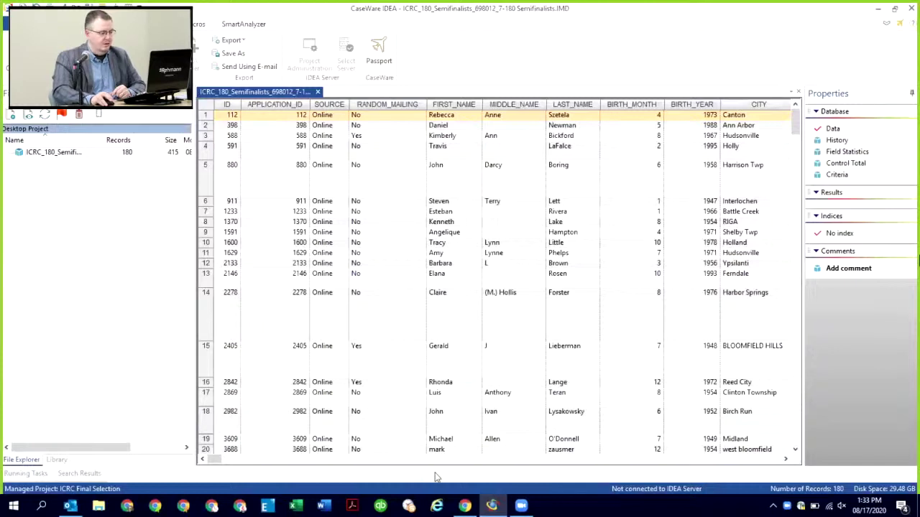
drag(215, 460, 287, 464)
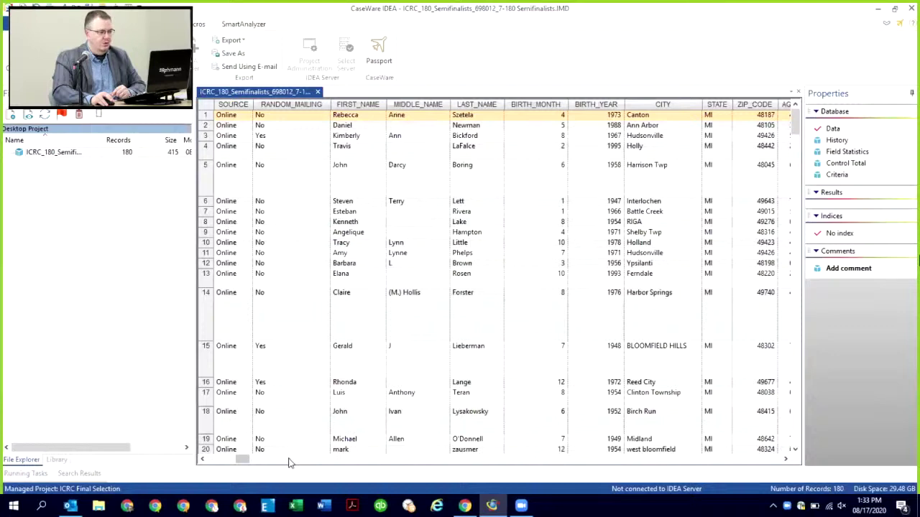
click(288, 460)
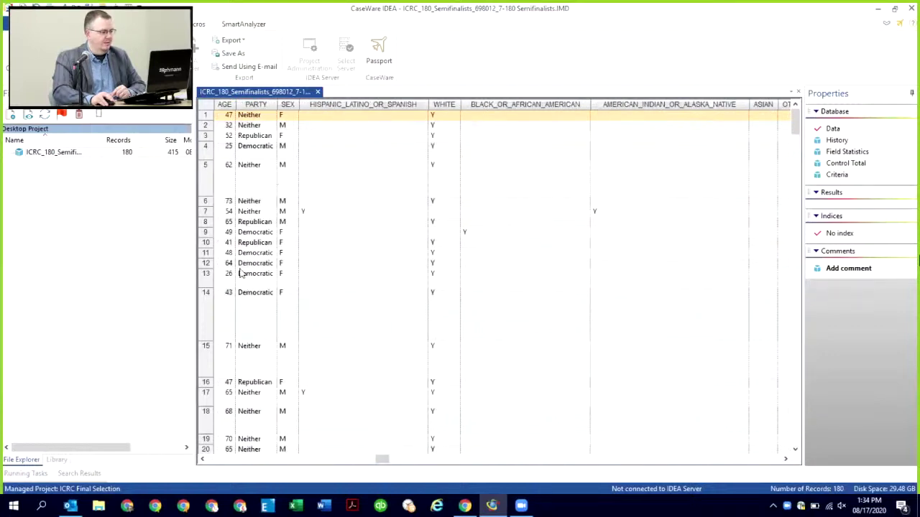
drag(381, 461, 216, 460)
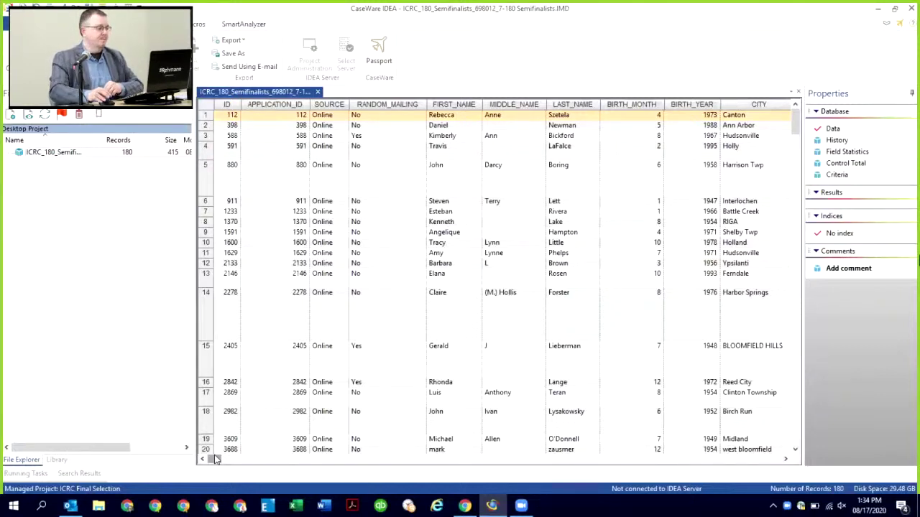
Step: Select the semifinalists database, cancelling the rename so the original name is kept
click(45, 154)
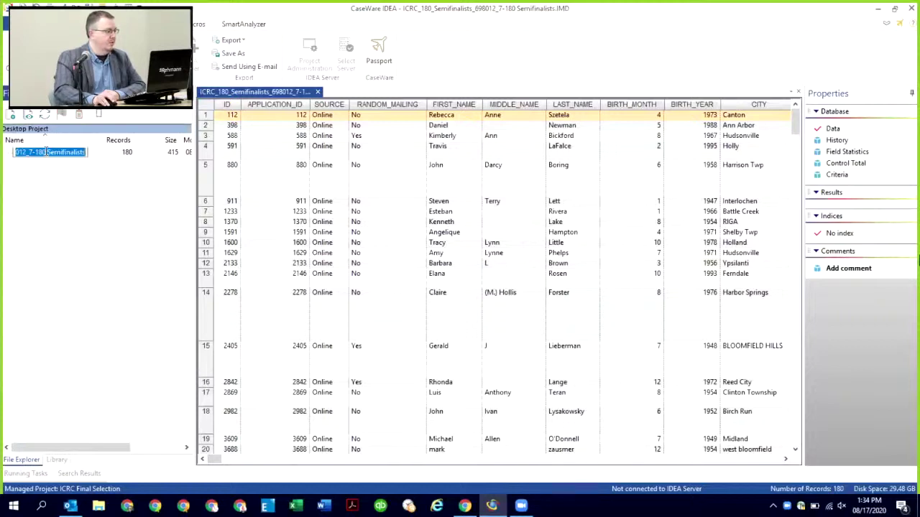
key(Escape)
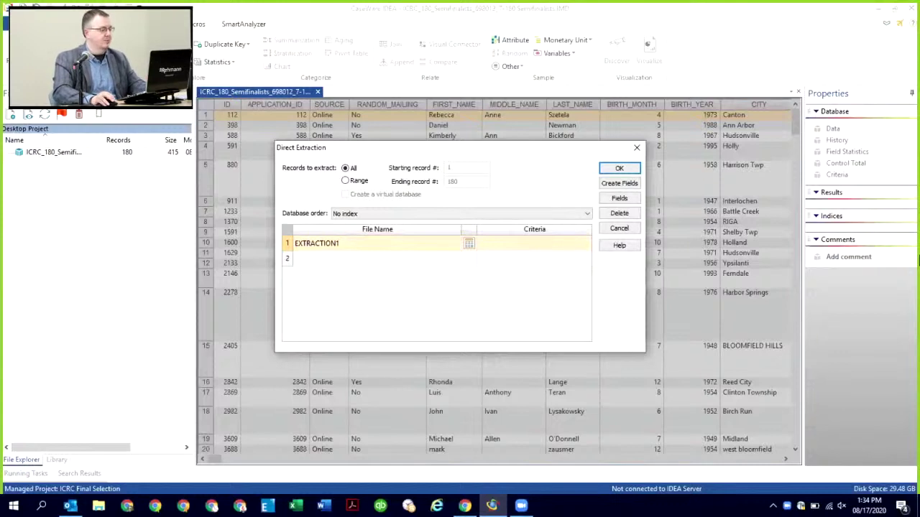
Step: Name the extraction output Democratic and locate the PARTY field for the criteria
double_click(356, 249)
text(Democratic)
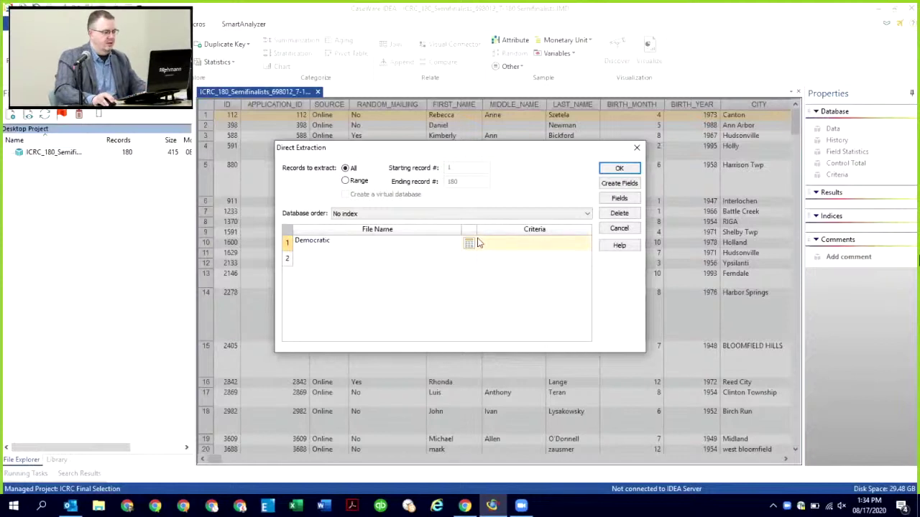
click(469, 245)
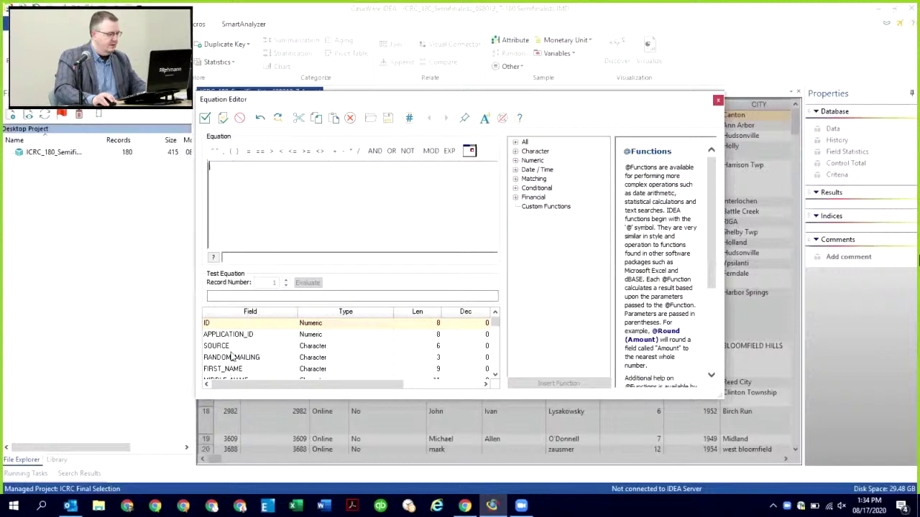
click(494, 375)
click(495, 375)
click(494, 375)
click(494, 376)
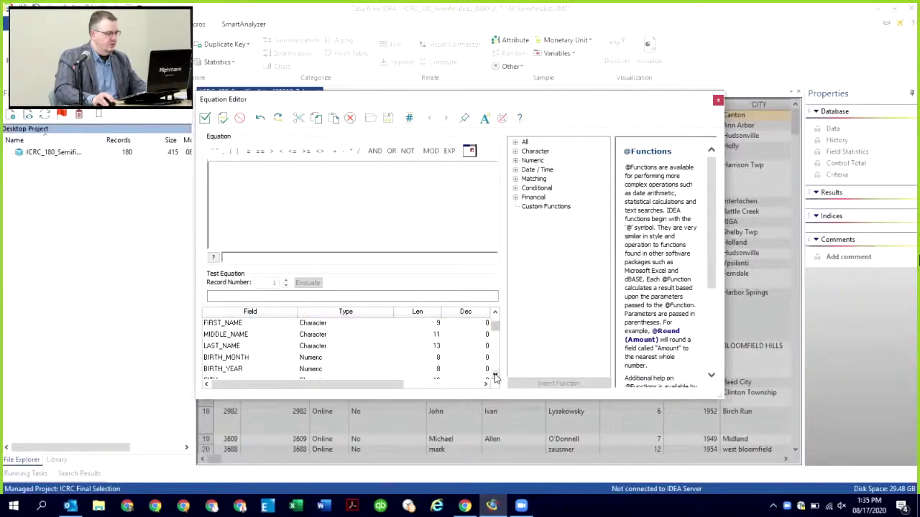
click(494, 375)
click(494, 376)
click(494, 375)
click(494, 375)
click(494, 375)
click(494, 376)
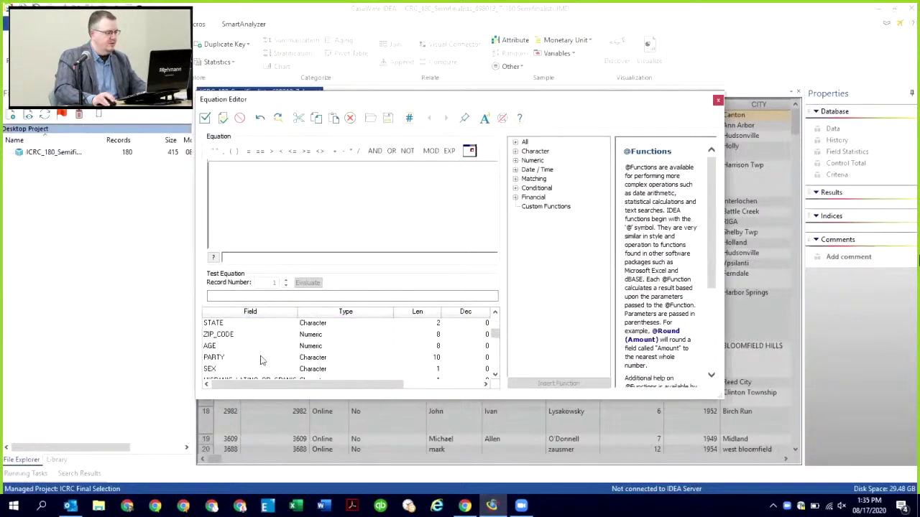
Step: Extract records with PARTY = "Democratic" (56 records), then close the Democratic tab
double_click(214, 357)
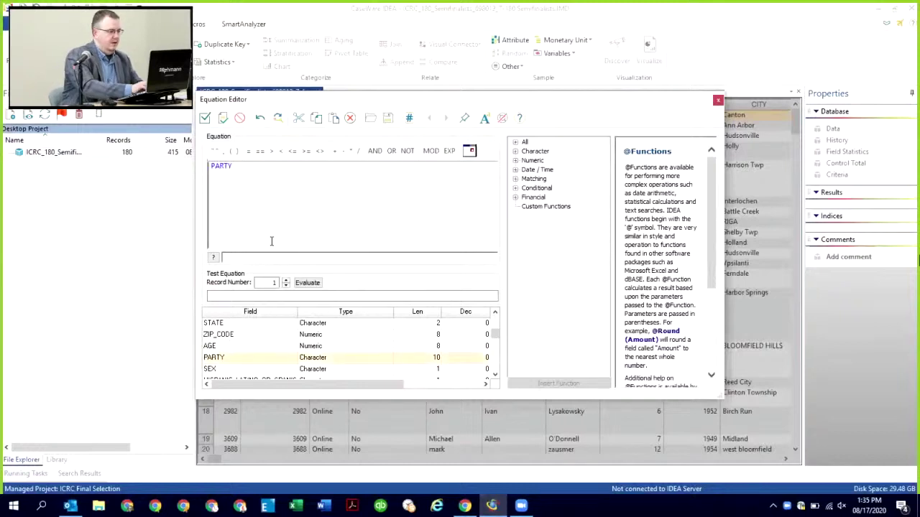
text(= "Demo)
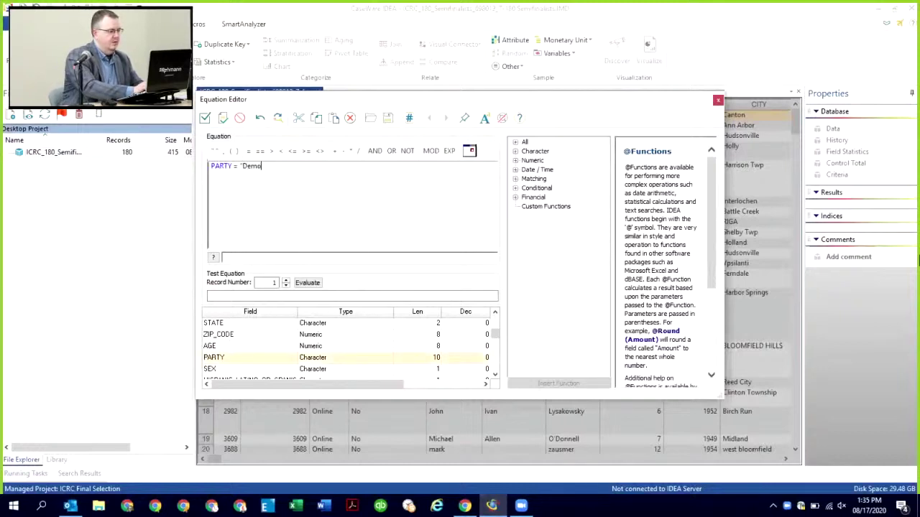
text(cratic")
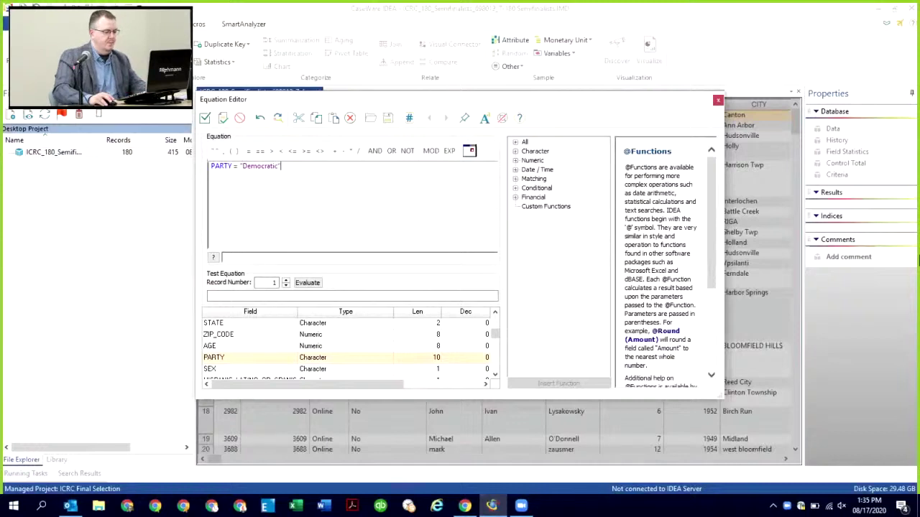
click(205, 118)
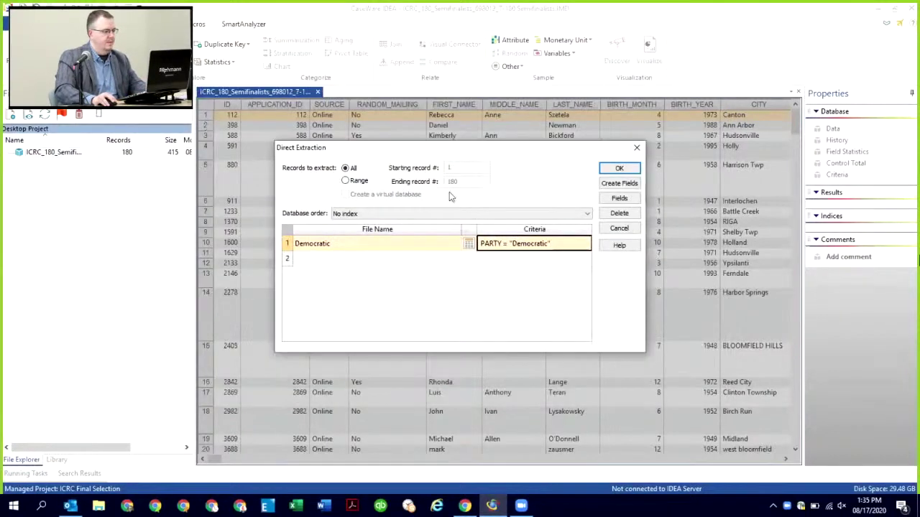
click(610, 169)
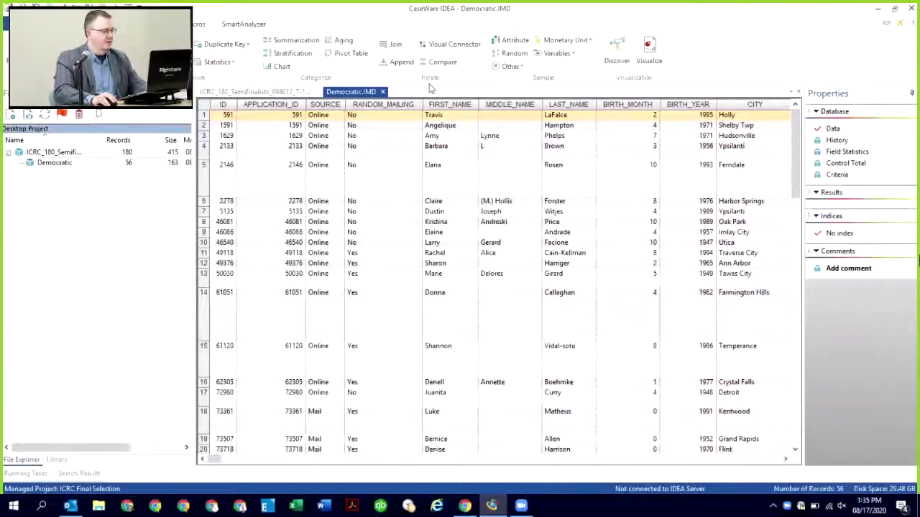
click(384, 93)
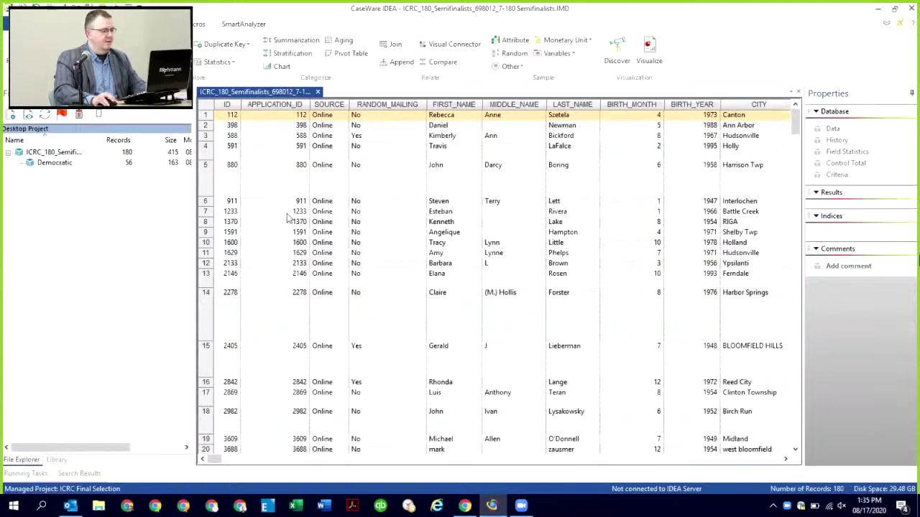
Step: Extract PARTY = "Republican" records into a 58-record Republican database, then close its tab
key(F4)
double_click(343, 247)
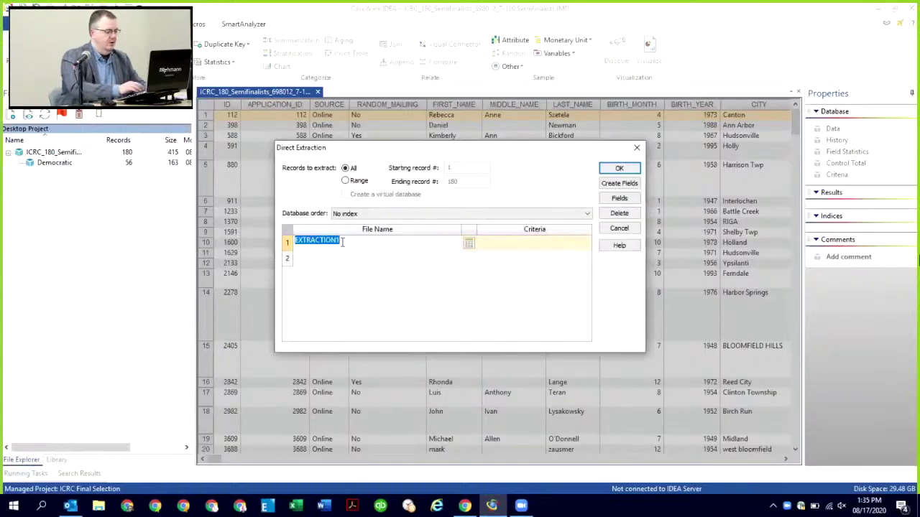
text(Repub)
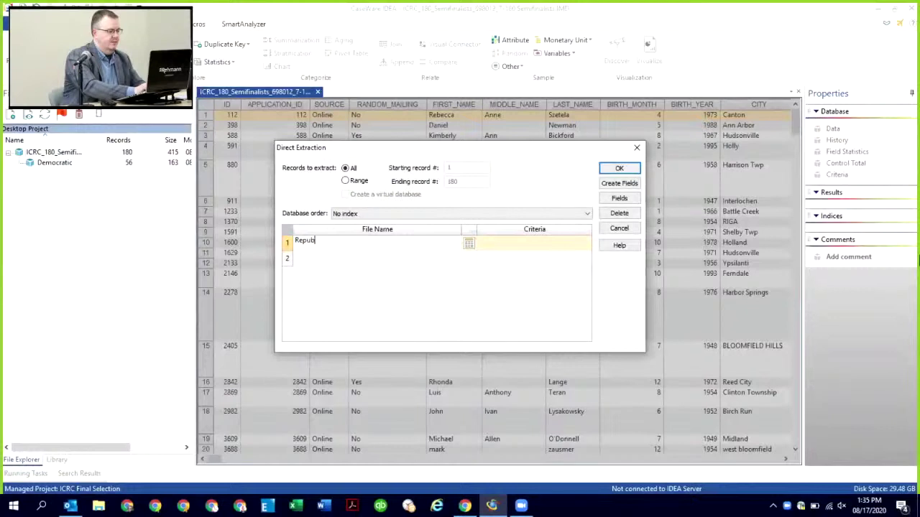
text(lican)
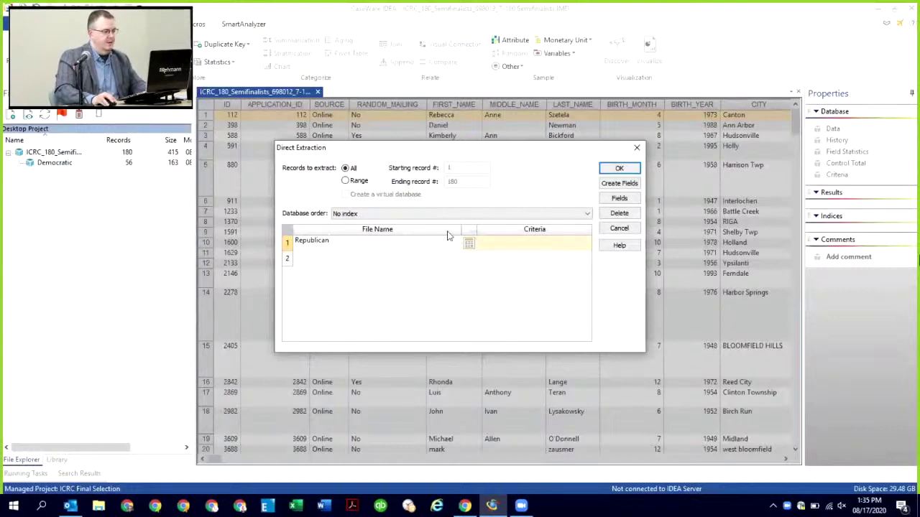
click(471, 244)
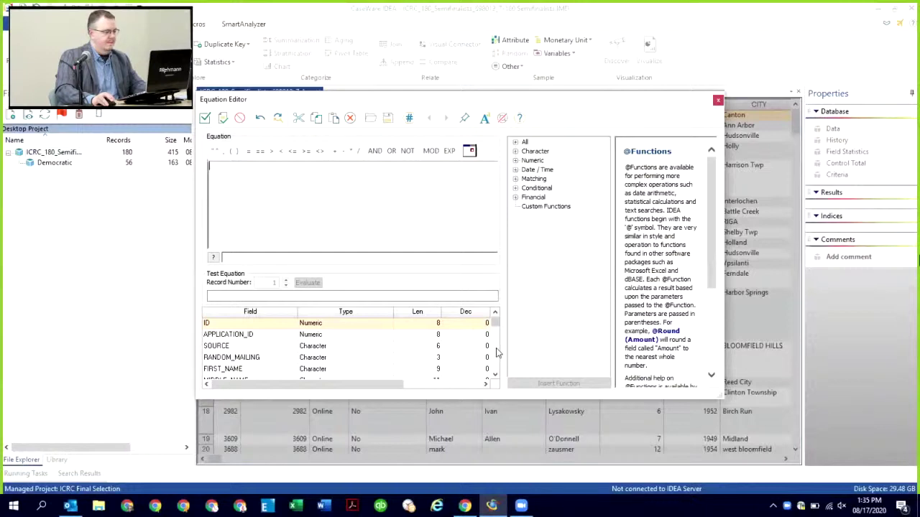
scroll(494, 355, down, 2)
scroll(431, 352, down, 2)
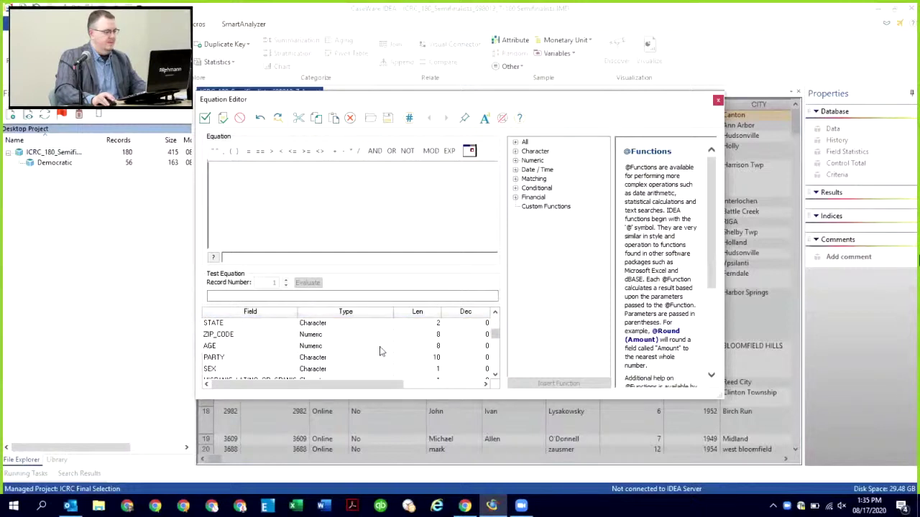
double_click(253, 355)
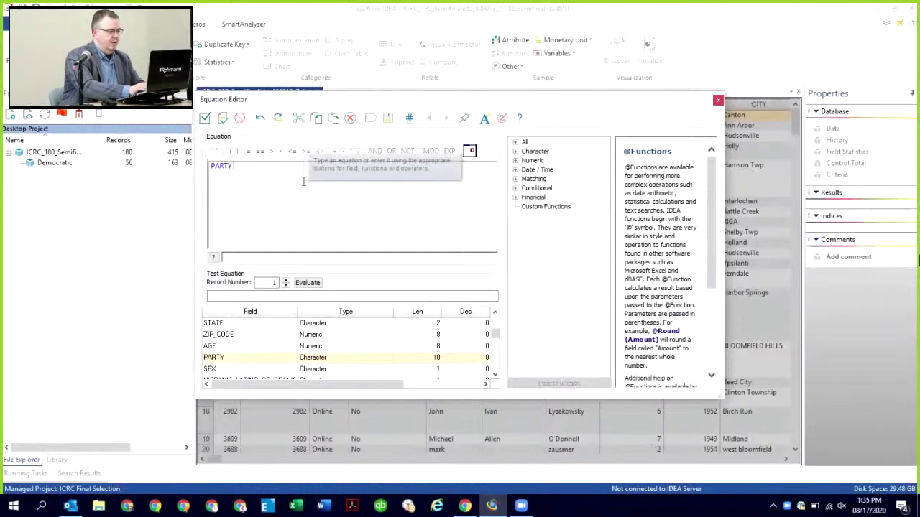
text(= "Re)
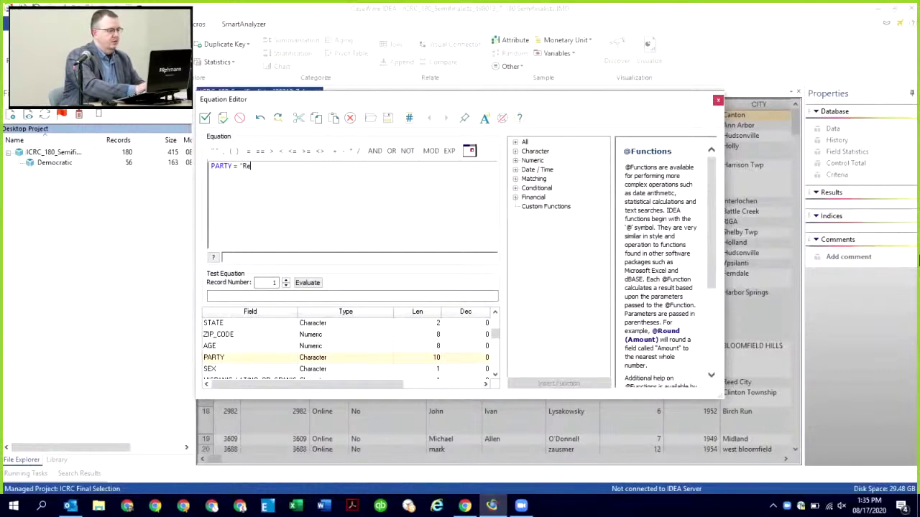
text(publican)
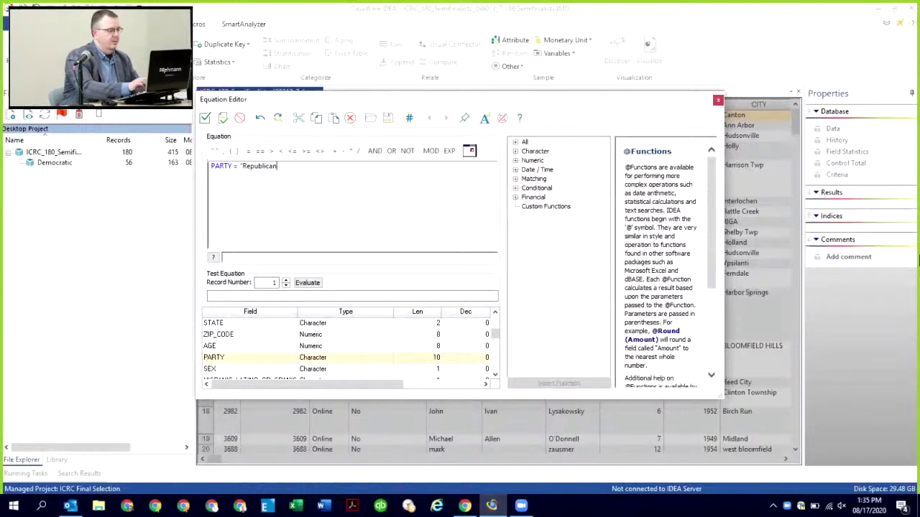
text(")
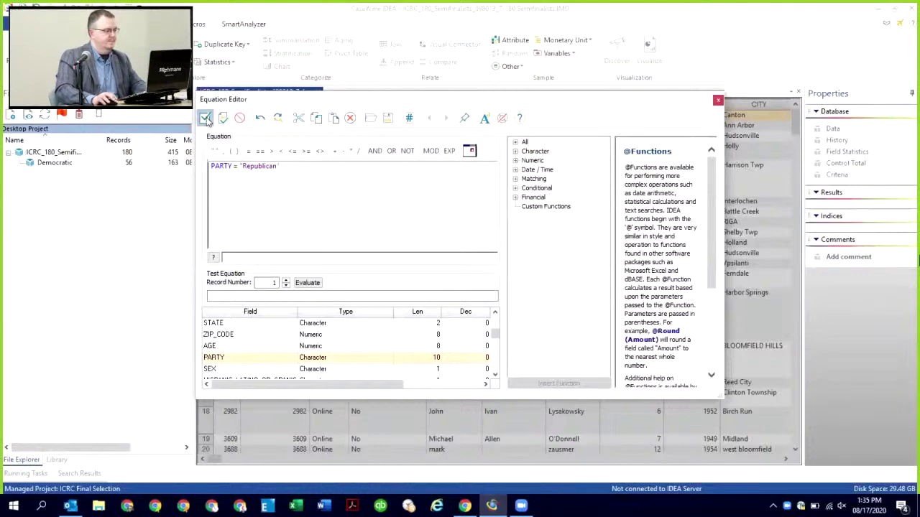
click(205, 119)
click(612, 170)
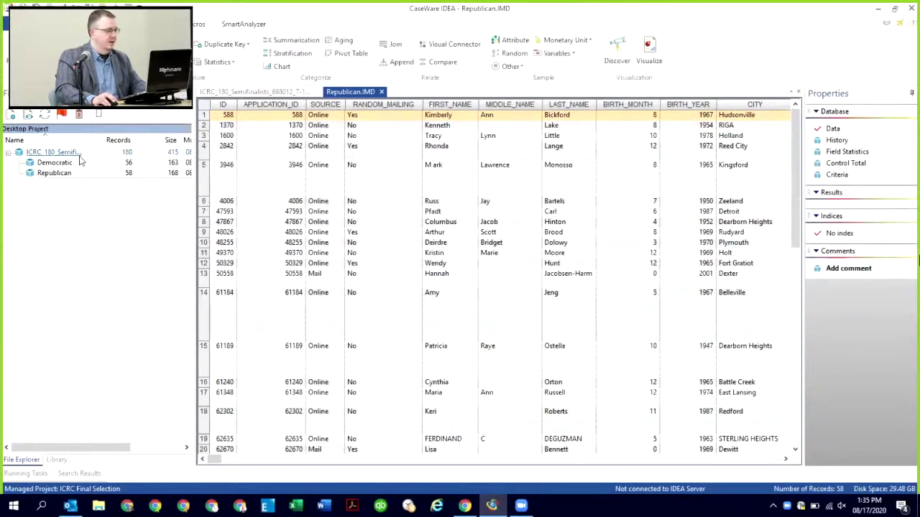
click(381, 92)
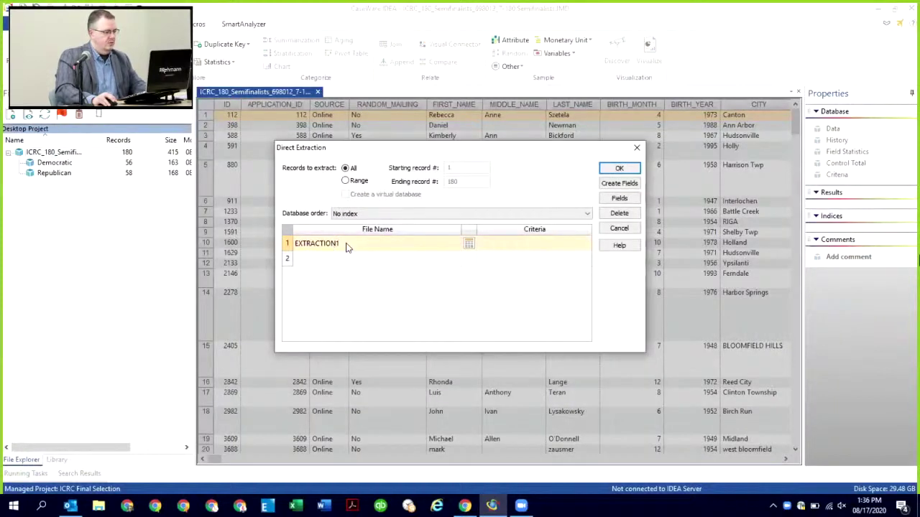
Step: Extract PARTY = "Neither" records into a 66-record Neither database, with the calculator moved alongside
click(347, 243)
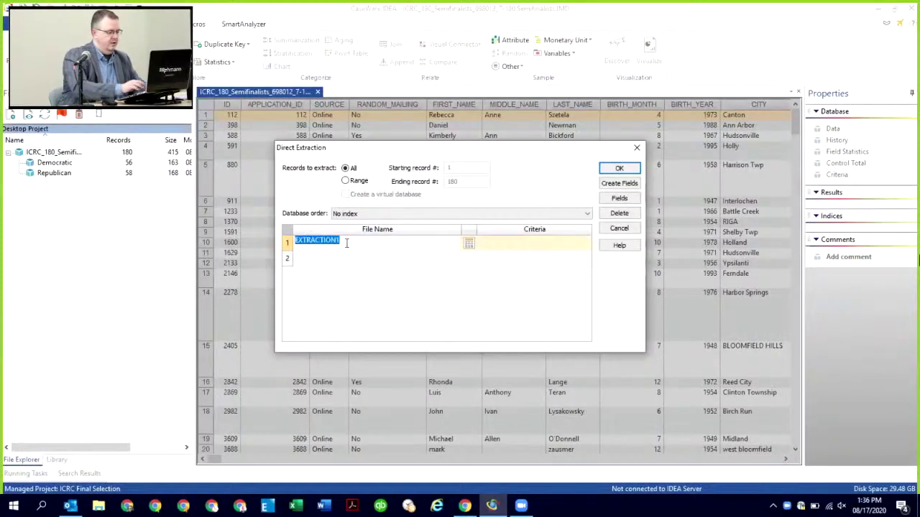
text(Neither)
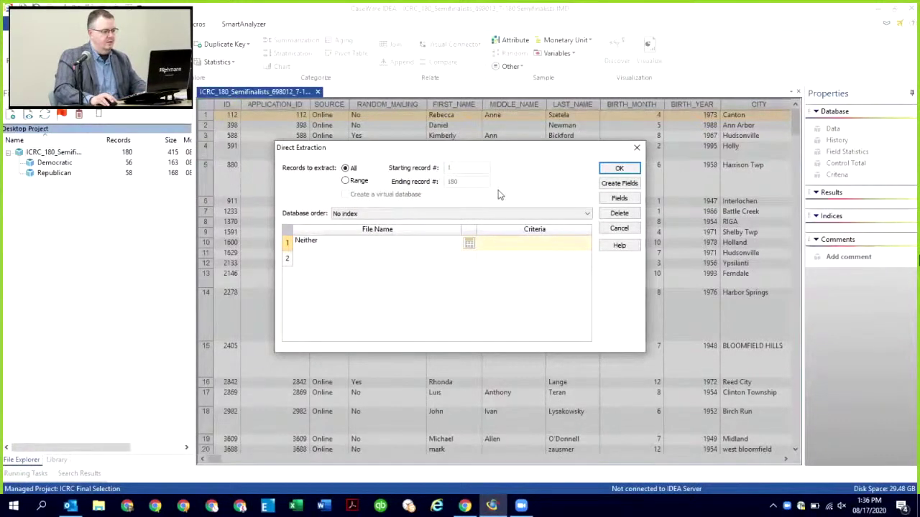
click(469, 244)
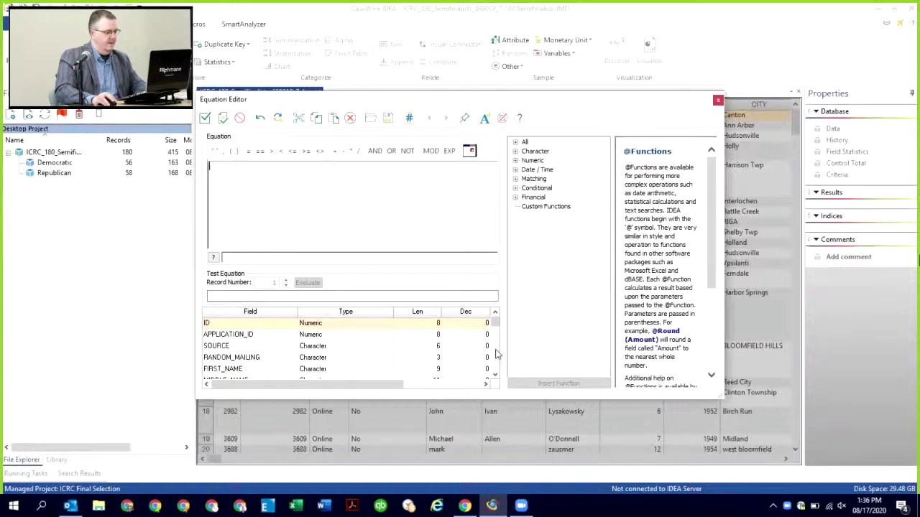
scroll(496, 353, down, 2)
click(214, 357)
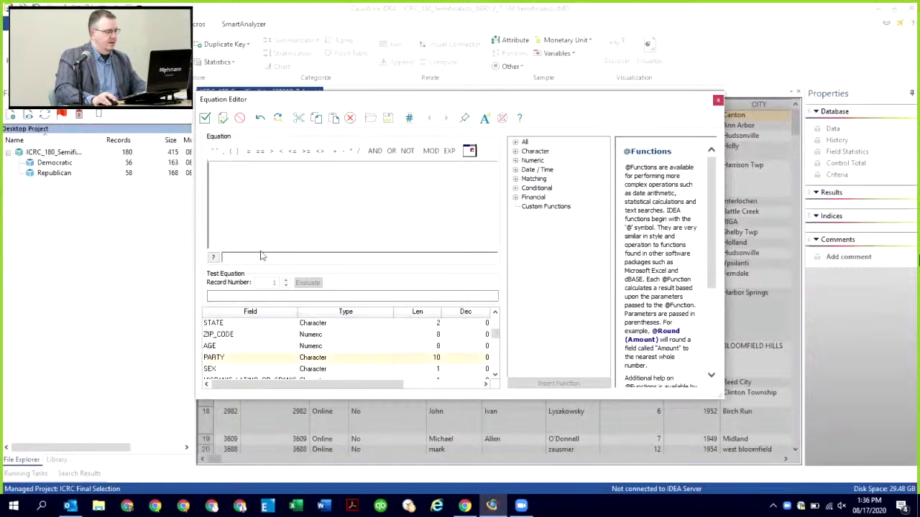
double_click(214, 357)
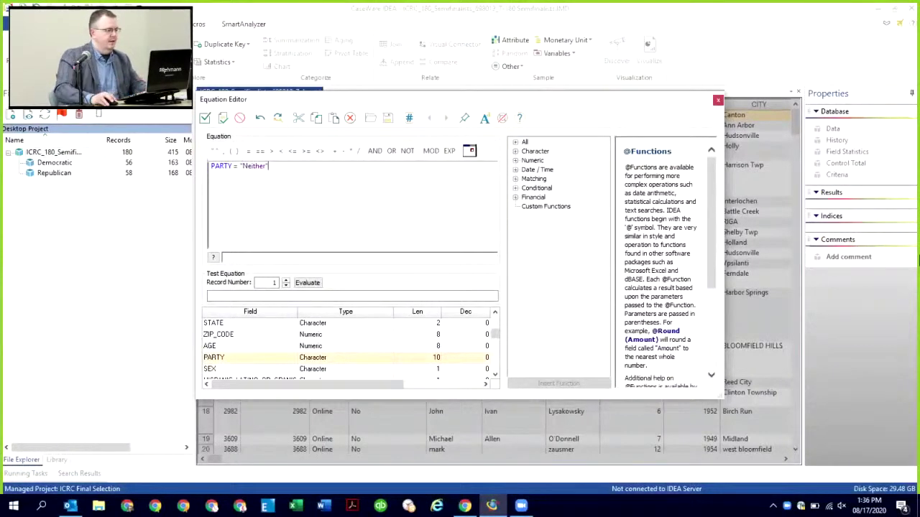
click(205, 117)
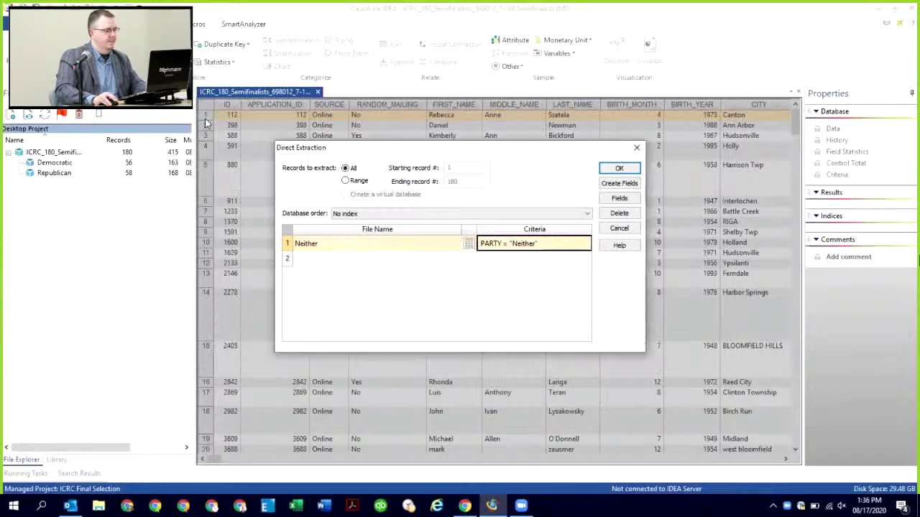
click(616, 168)
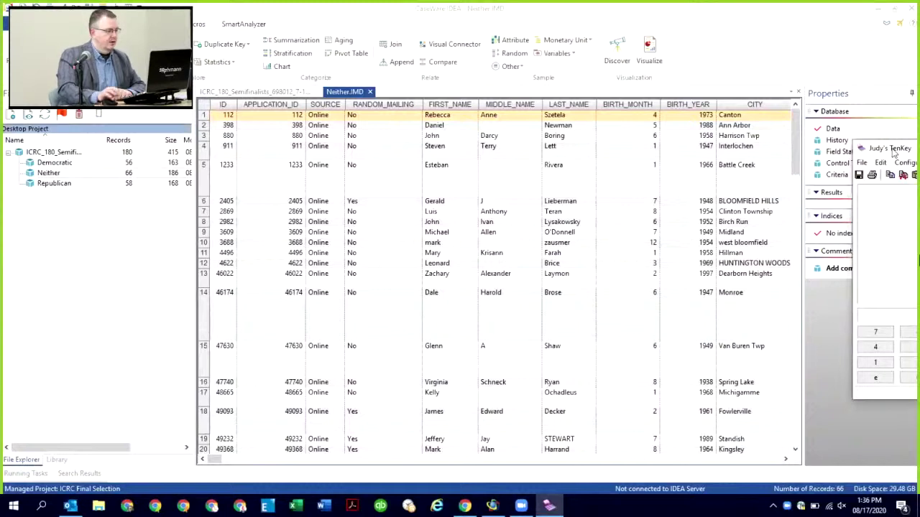
drag(894, 150, 279, 133)
Step: Add 56 + 58 + 66 on the TenKey to confirm they total 180
text(56)
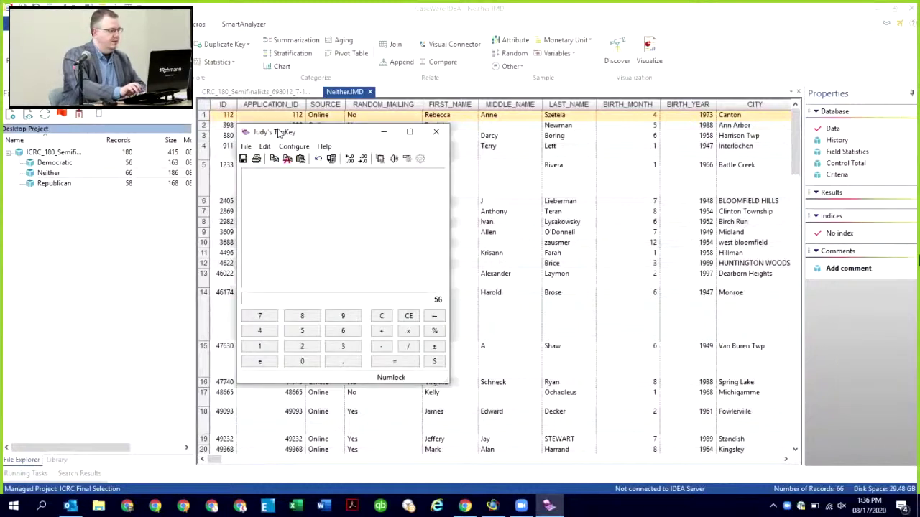
key(KP_Add)
text(58)
key(KP_Add)
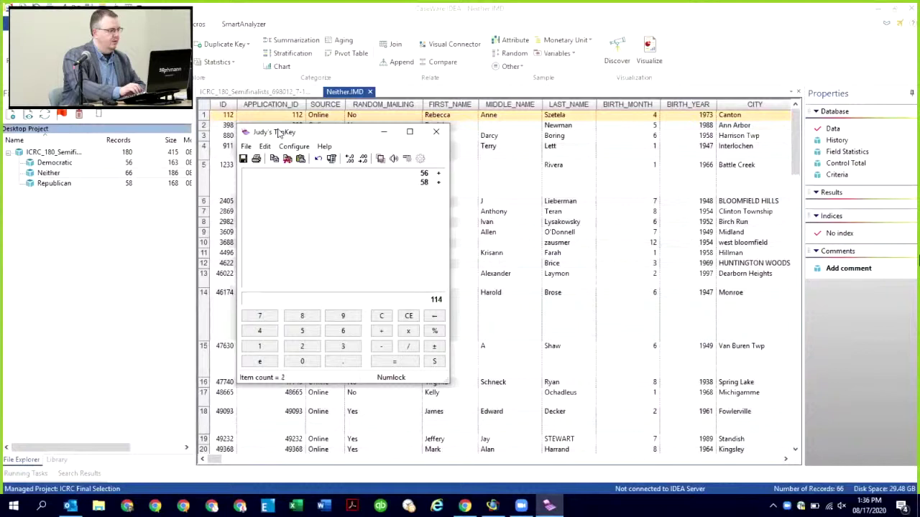
text(66)
key(KP_Add)
key(KP_Enter)
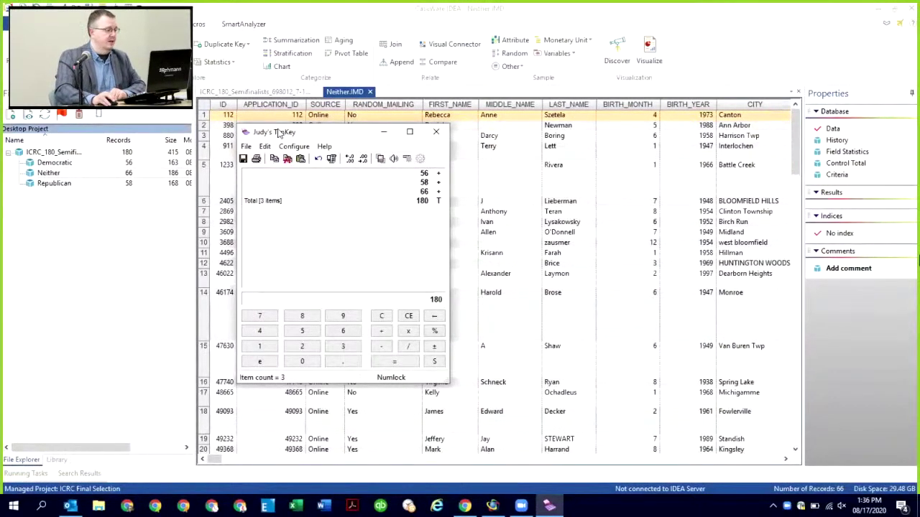
Step: Close the calculator and Neither database, and select the semifinalists database without renaming it
click(435, 131)
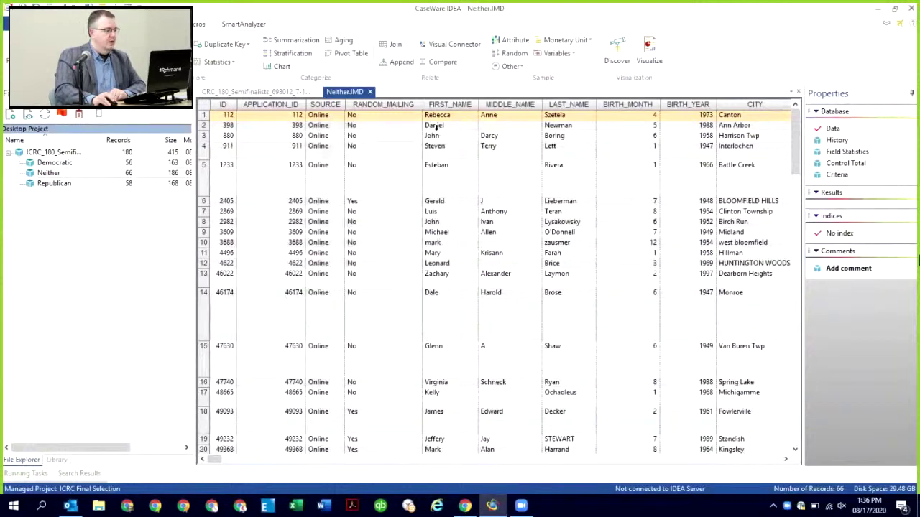
click(370, 91)
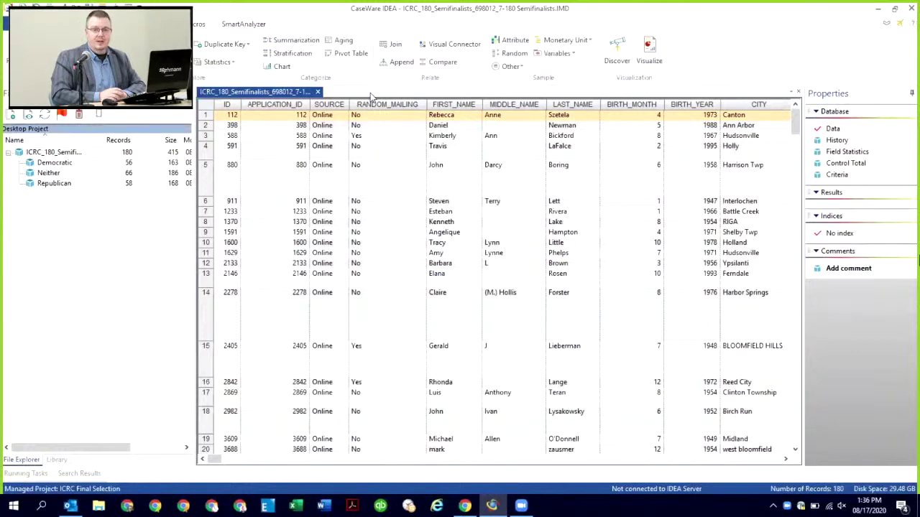
click(50, 154)
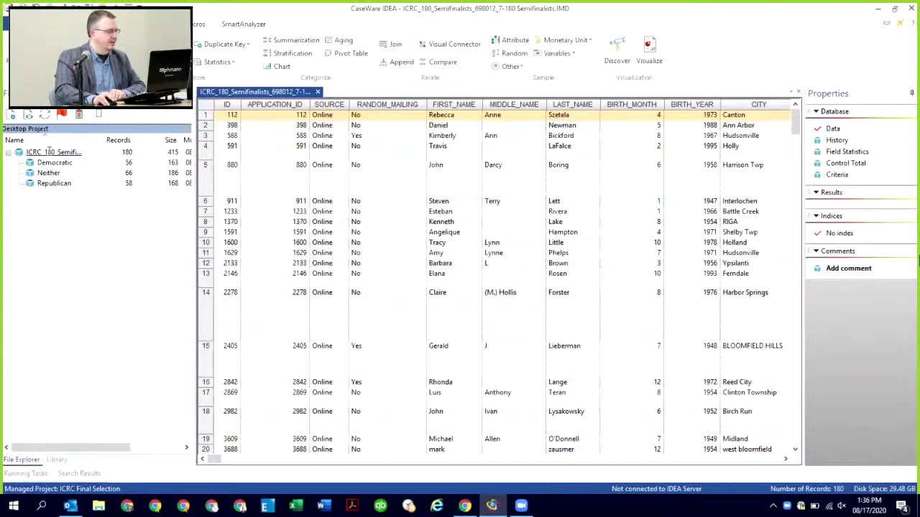
click(62, 193)
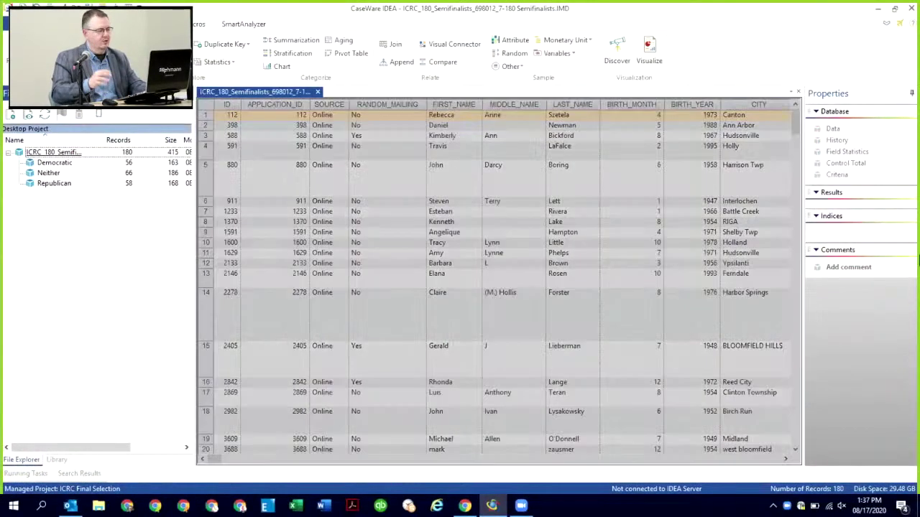
Step: Extract an empty Final Selection database using the criterion ID = 0
click(355, 245)
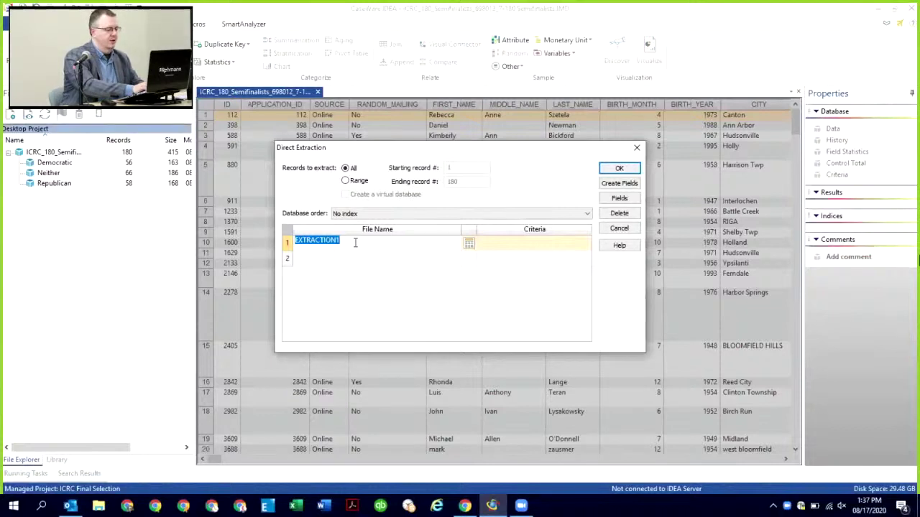
text(Final Se)
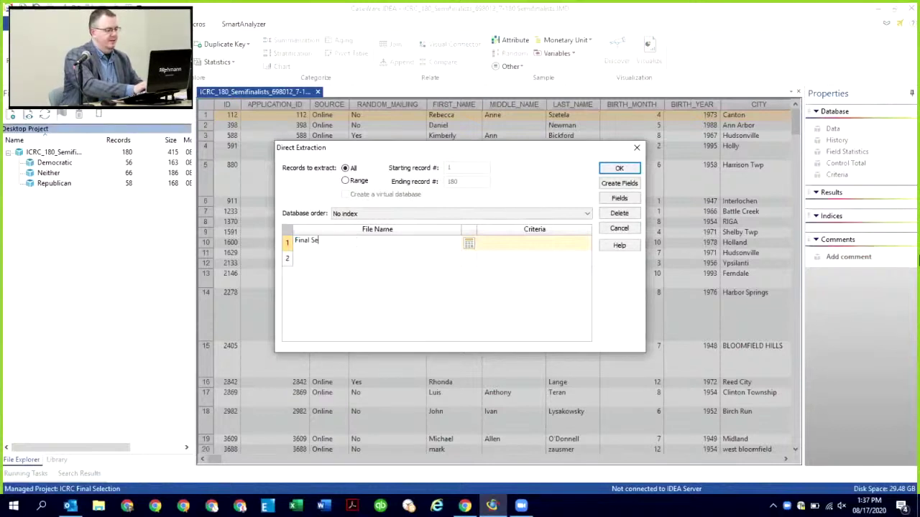
text(lection)
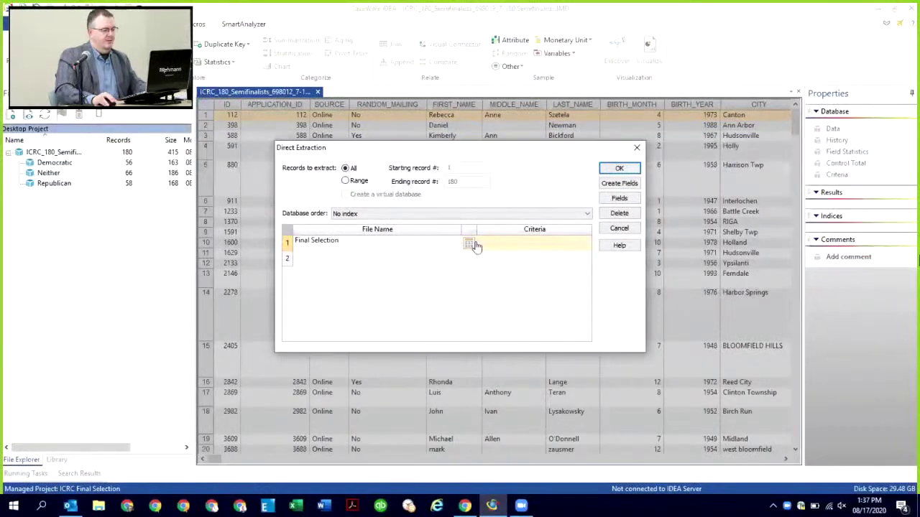
click(471, 245)
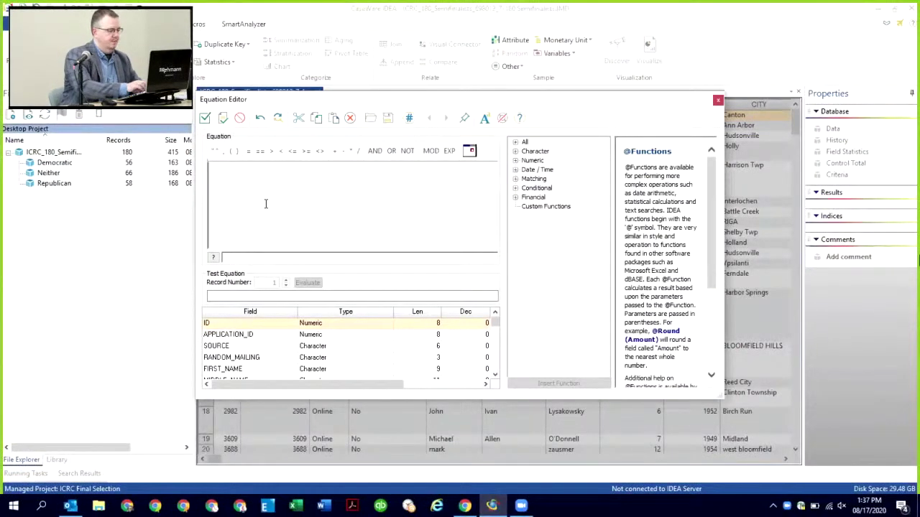
double_click(212, 323)
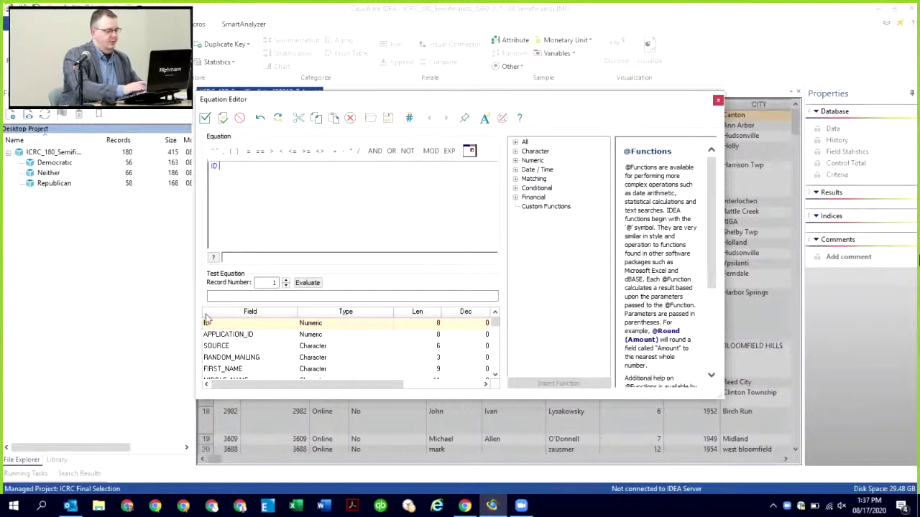
text(=0)
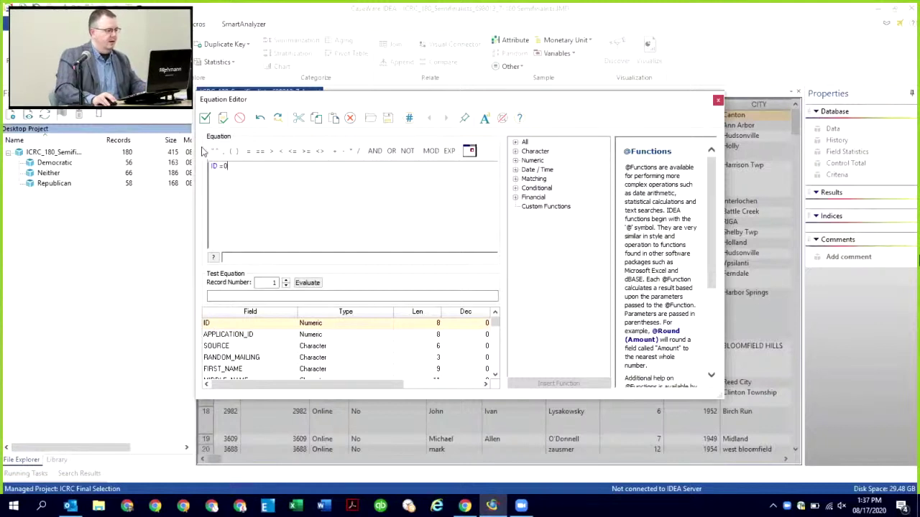
click(206, 118)
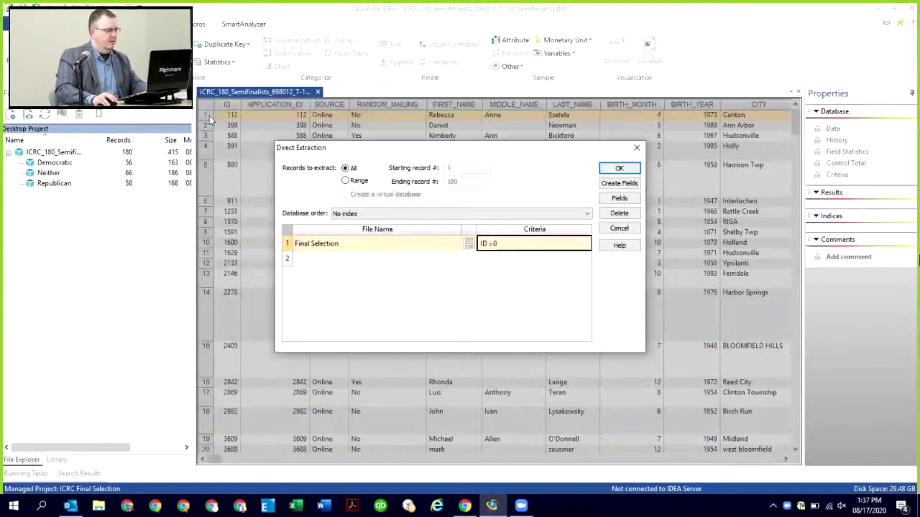
click(629, 168)
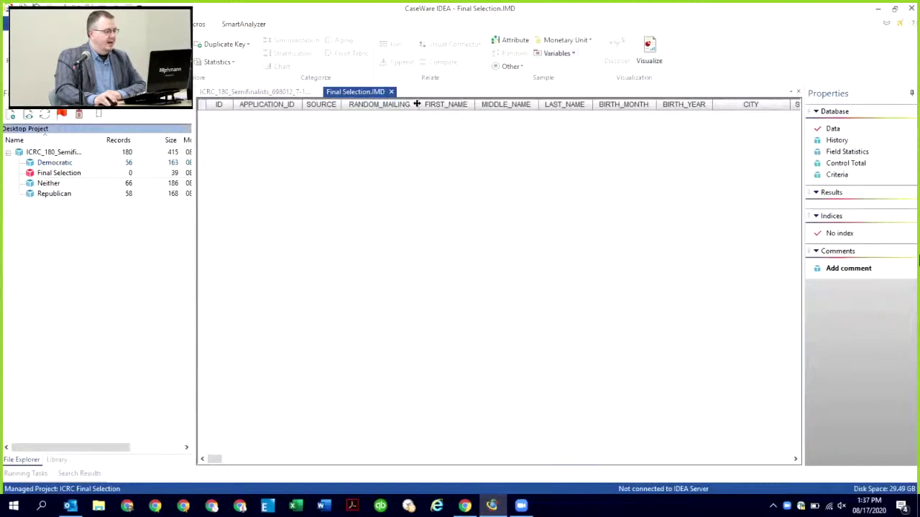
Step: Close the Final Selection and semifinalists views and start random sampling on the Democratic database
click(391, 92)
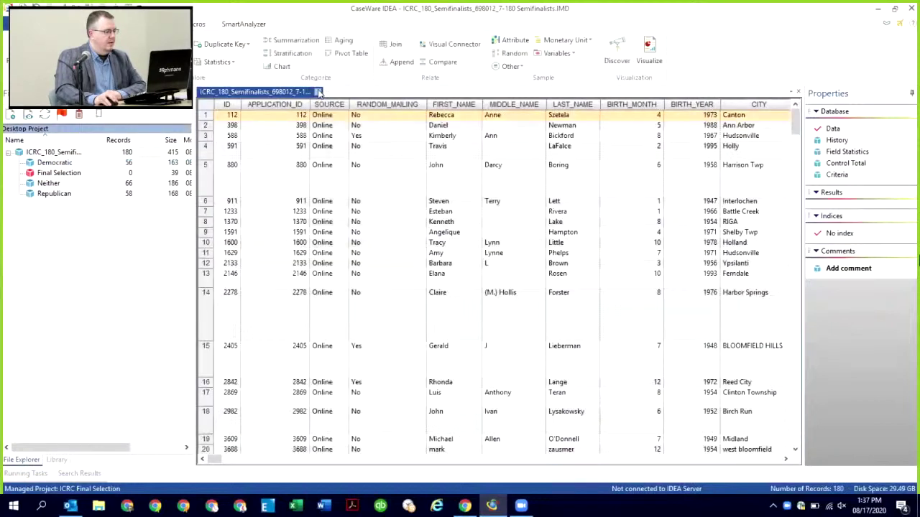
click(319, 92)
double_click(63, 162)
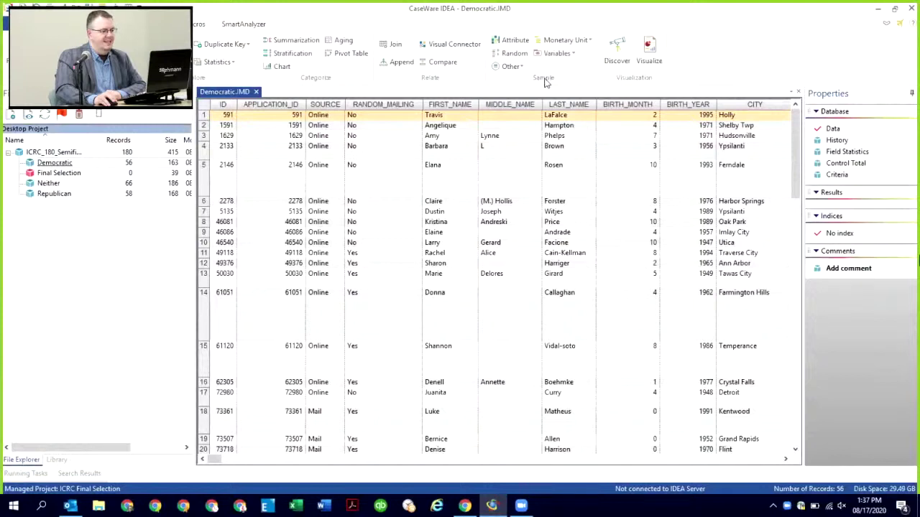
click(507, 54)
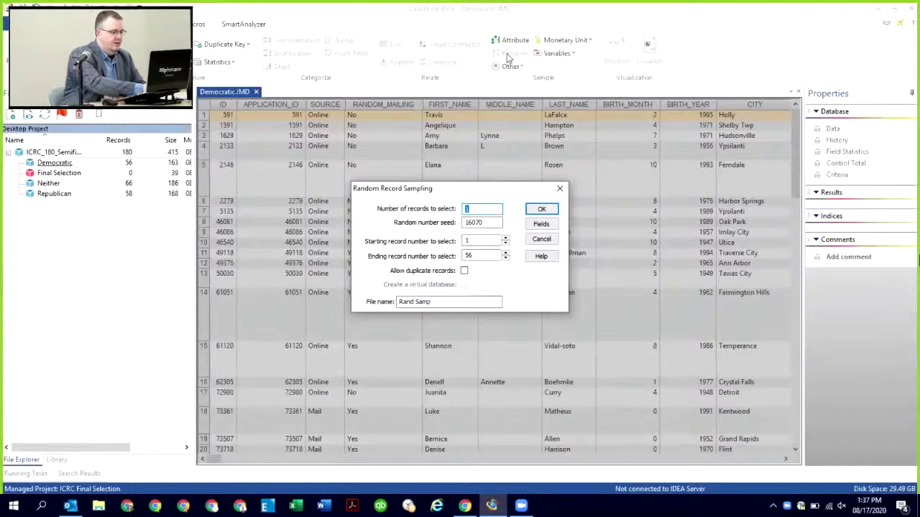
text(4)
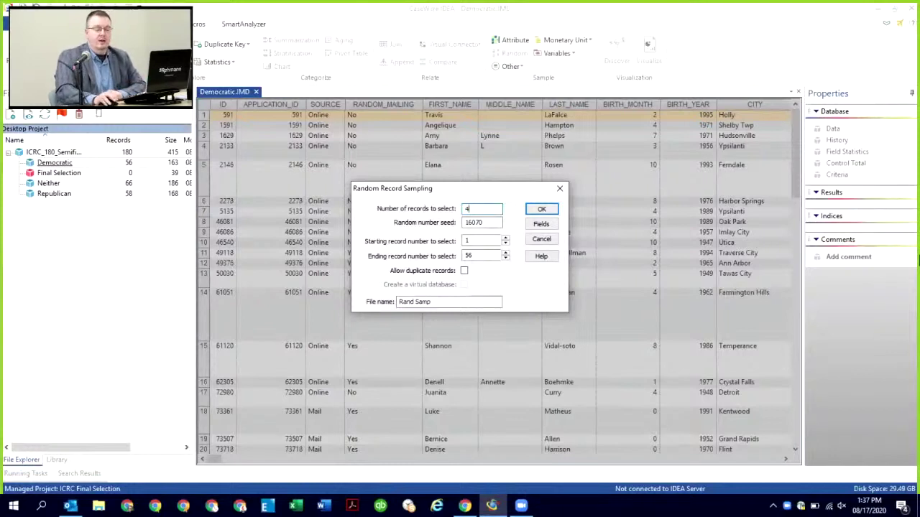
drag(489, 223, 462, 227)
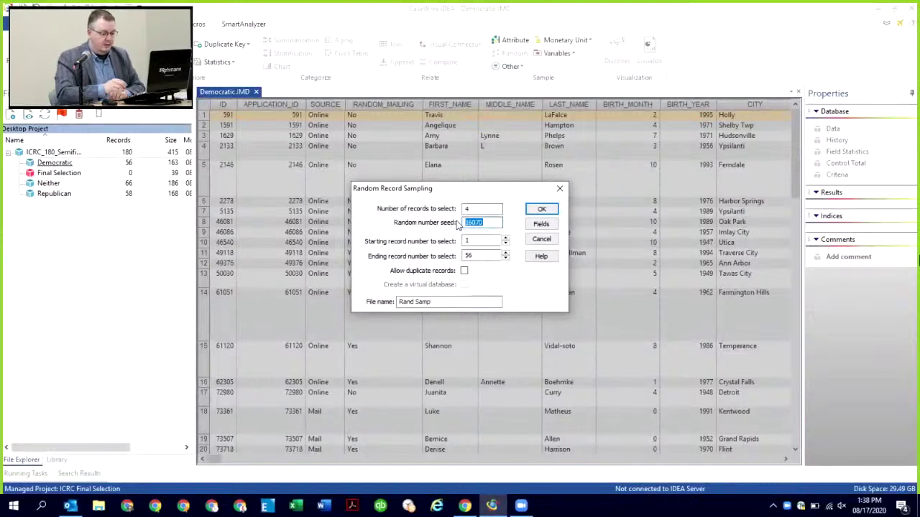
text(081)
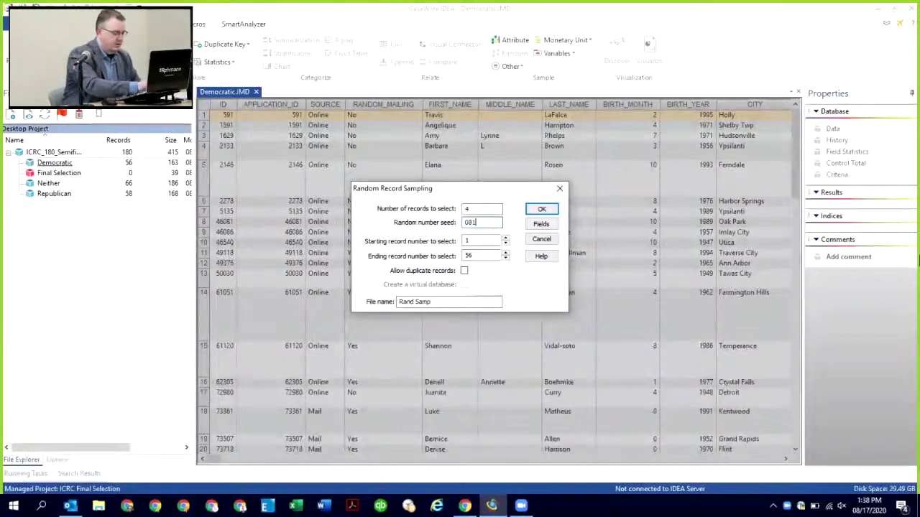
text(720)
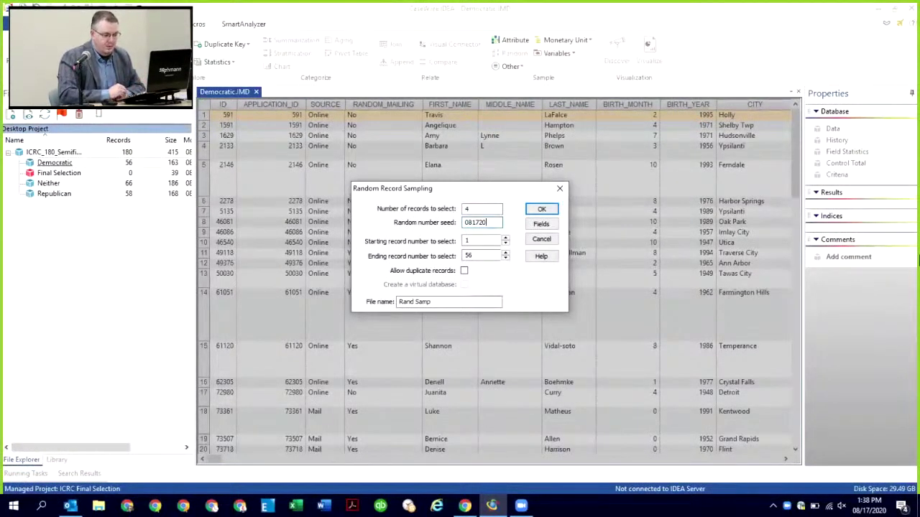
text(0)
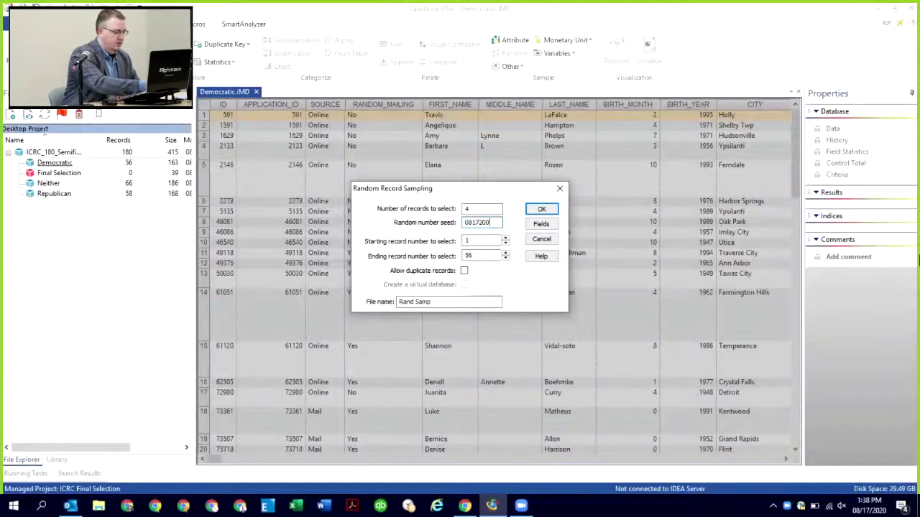
text(138)
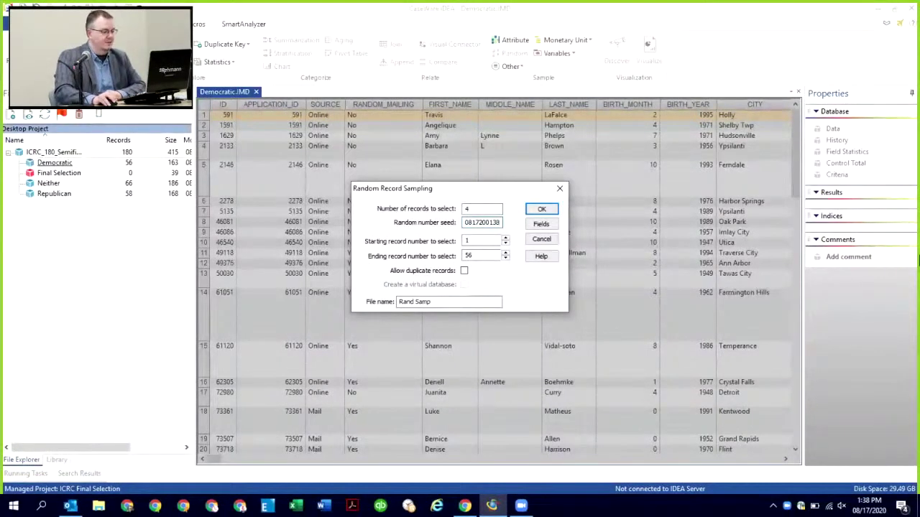
drag(451, 302, 373, 308)
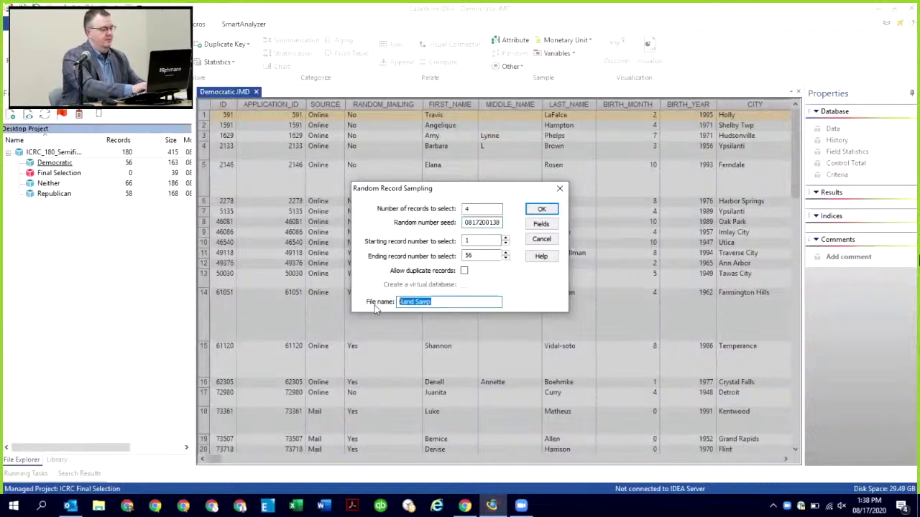
text(Selec)
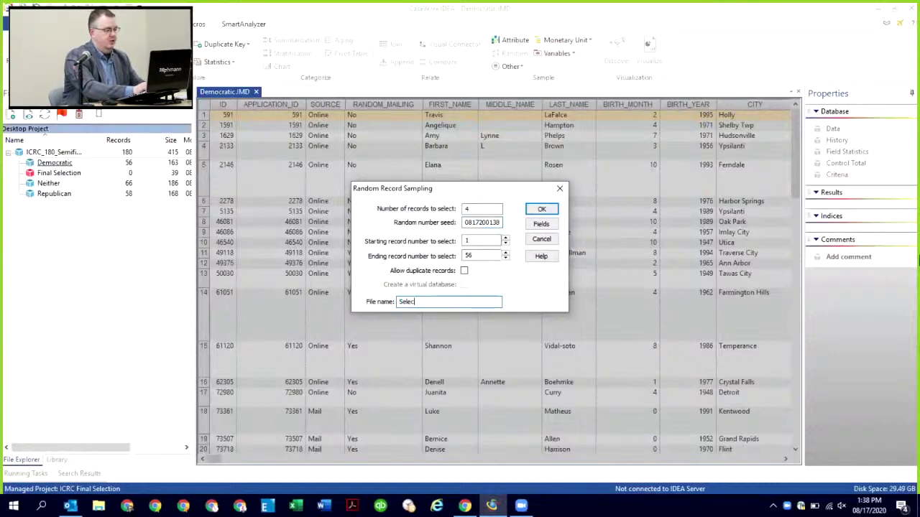
text(tion - Dem)
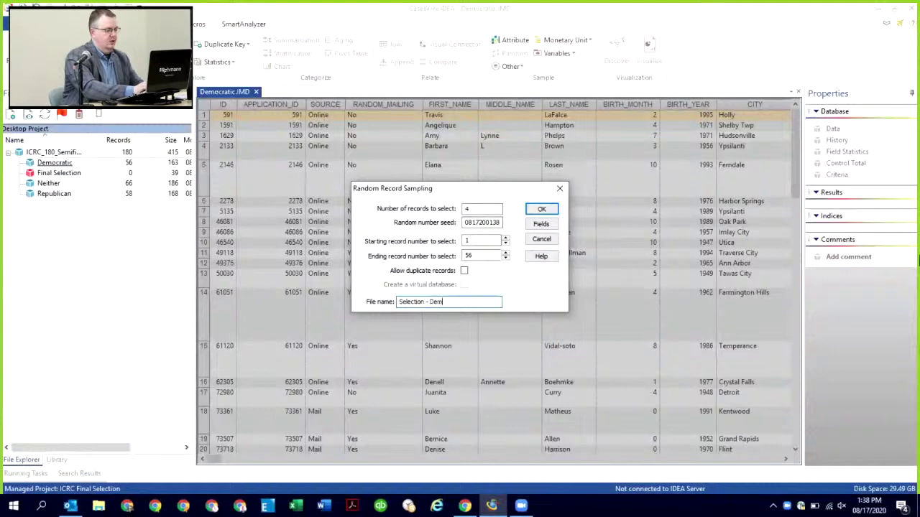
text(ocratic)
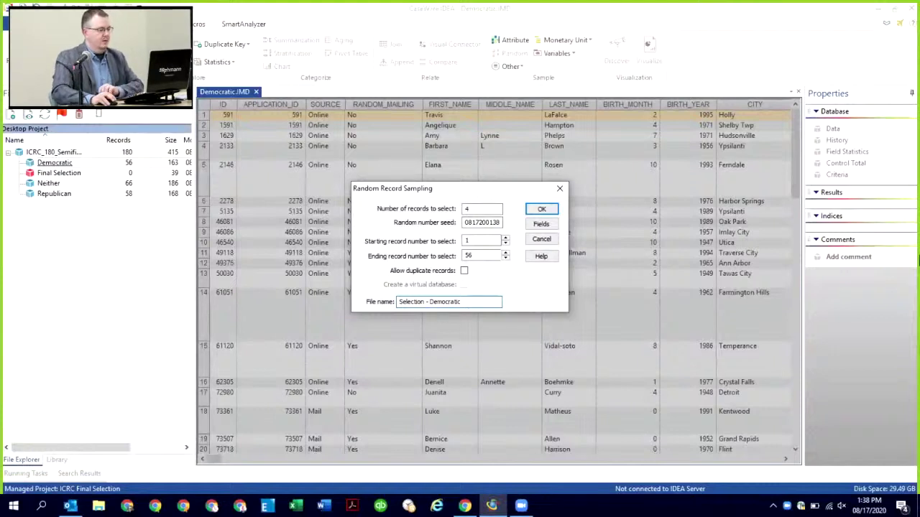
click(543, 209)
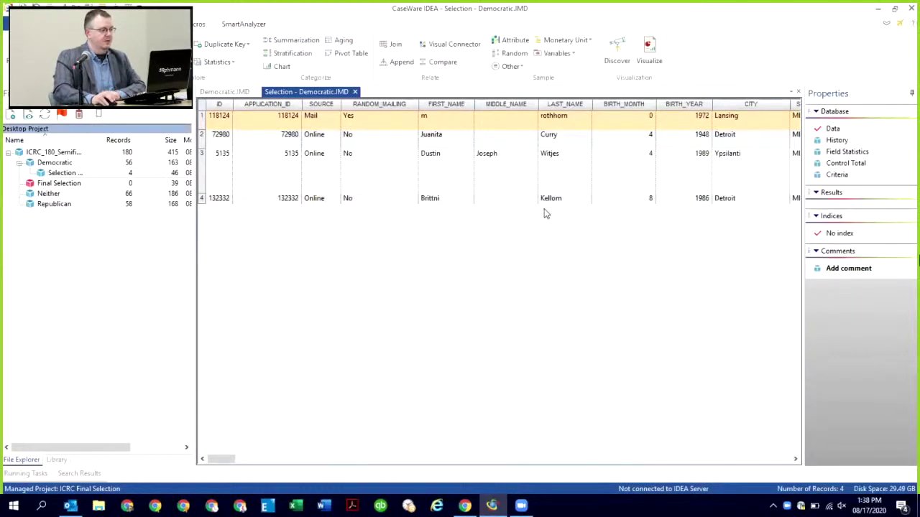
Step: Close the Democratic views and start random sampling on the Republican database
click(355, 92)
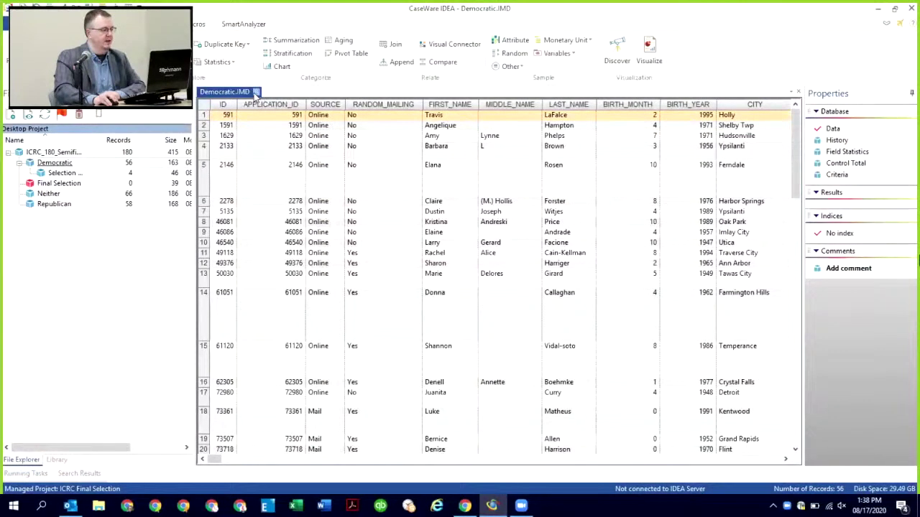
click(255, 92)
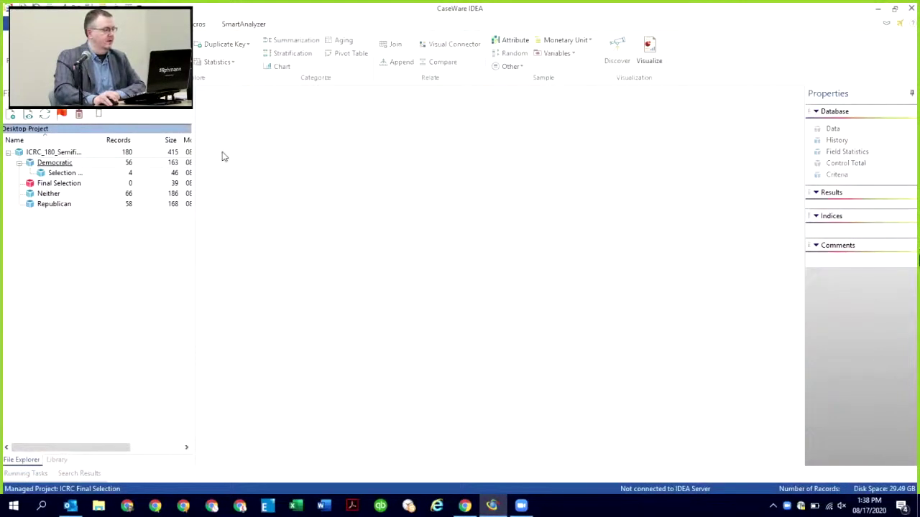
double_click(53, 205)
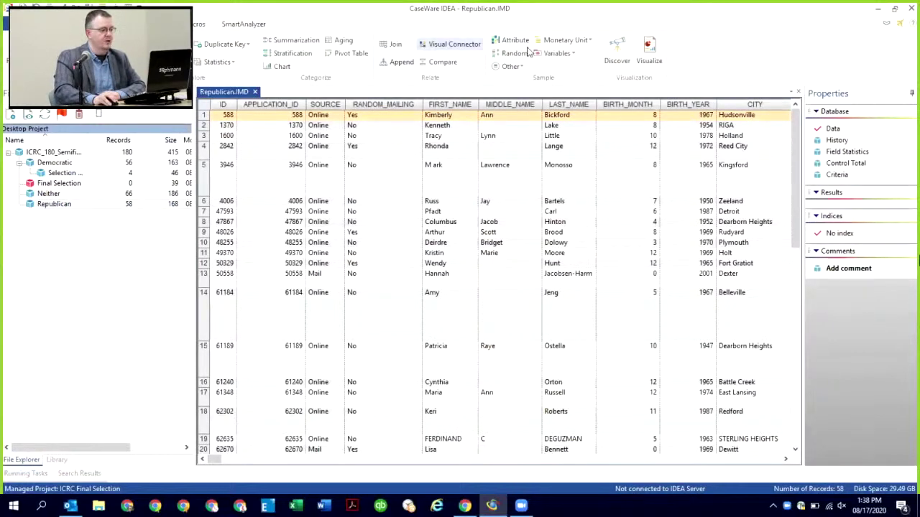
click(516, 53)
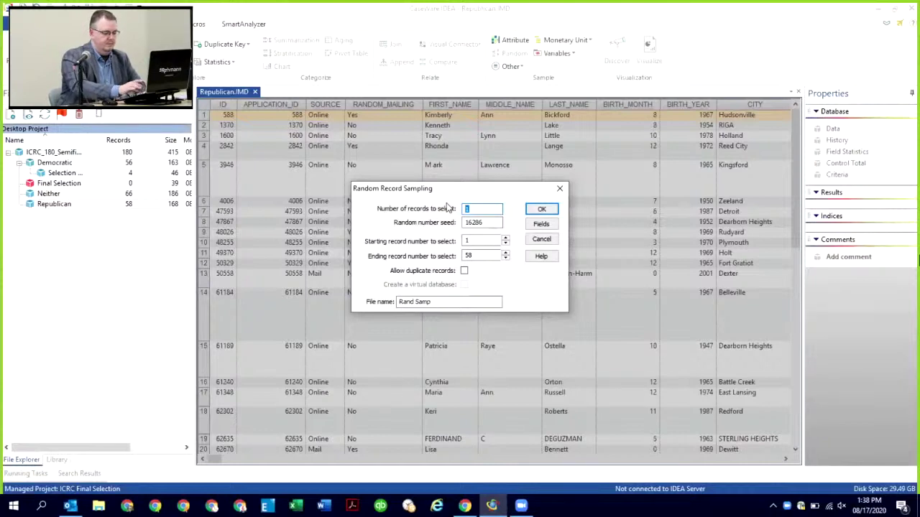
text(4)
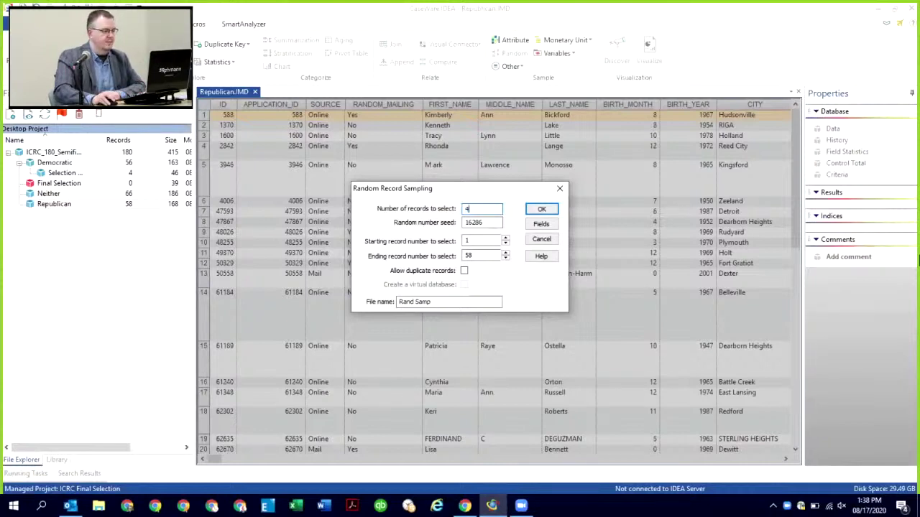
key(Tab)
key(Tab)
key(Tab)
key(Tab)
key(Tab)
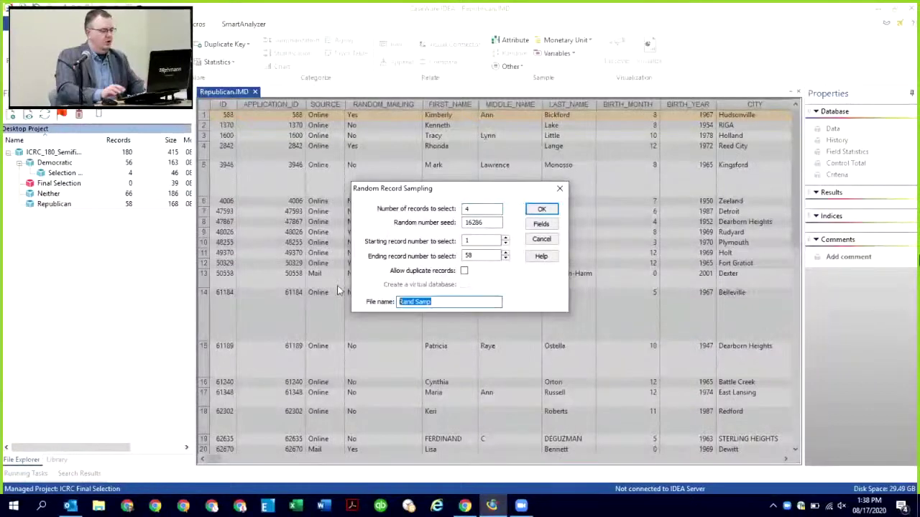
text(Selection )
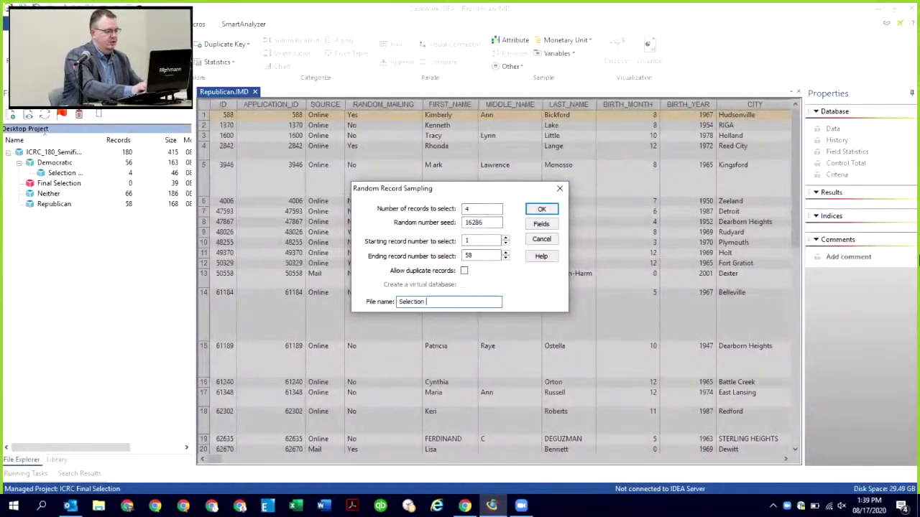
text(- Repu)
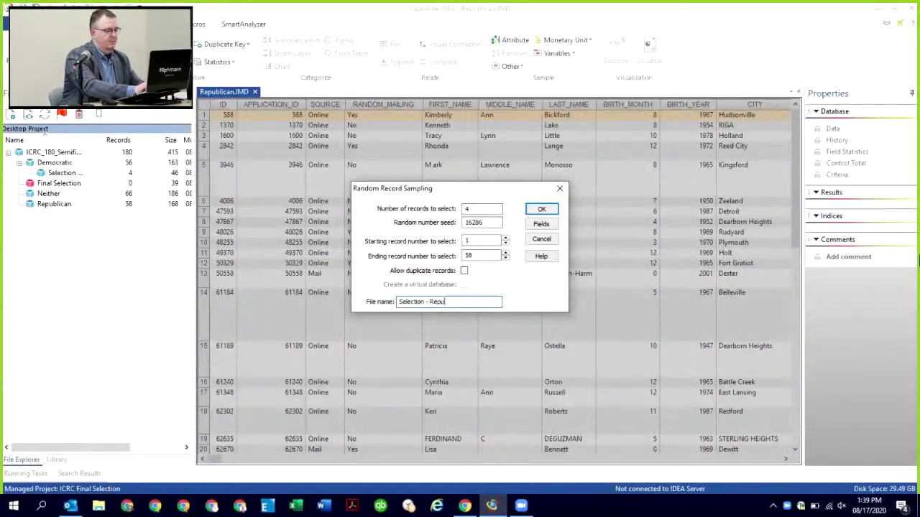
text(blican)
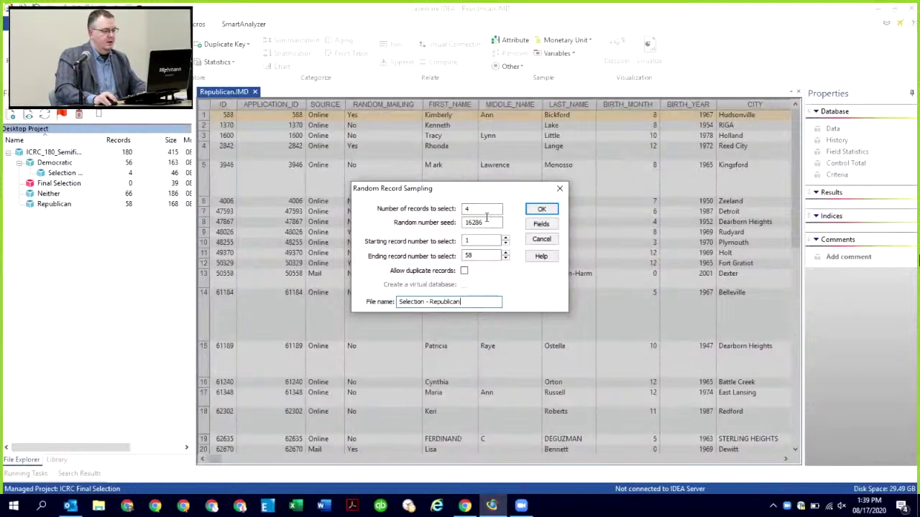
drag(491, 222, 446, 225)
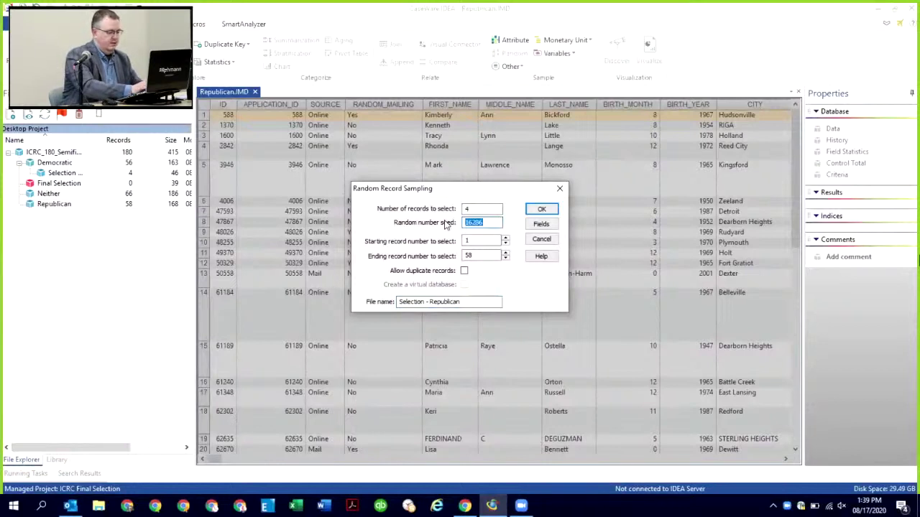
text(08172)
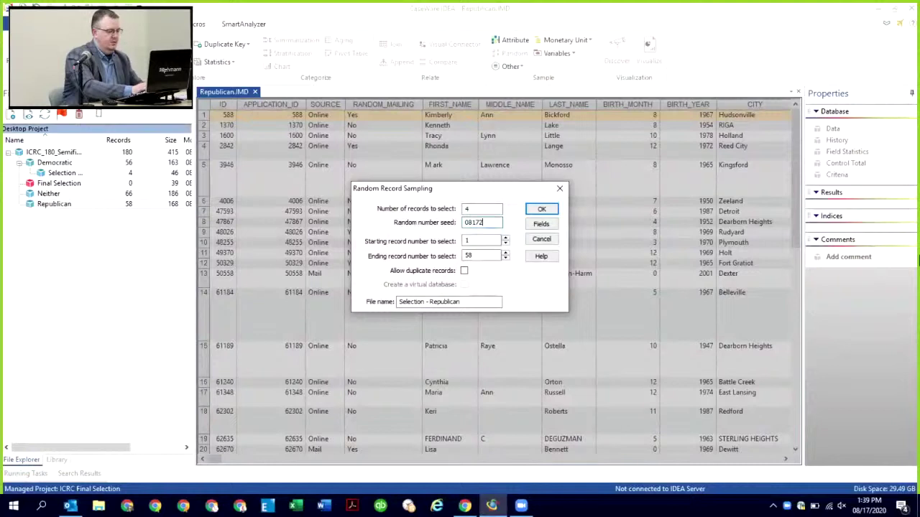
text(0)
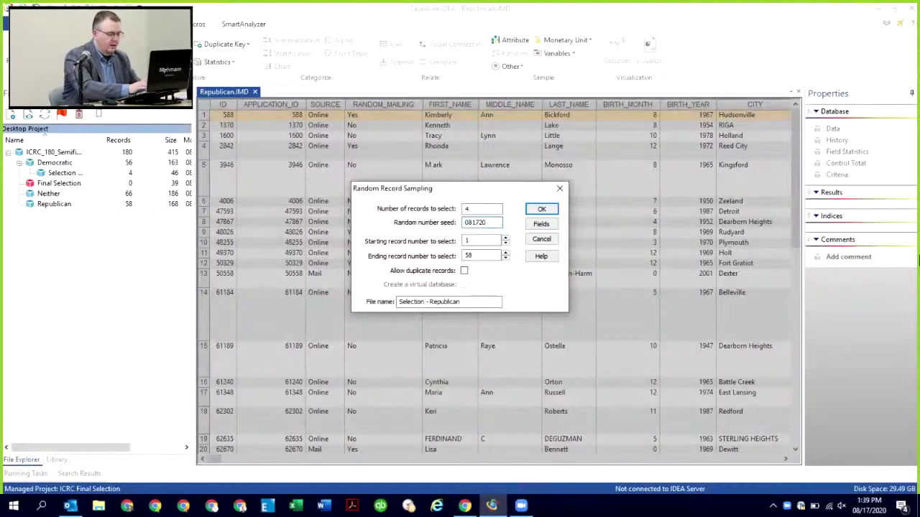
text(20)
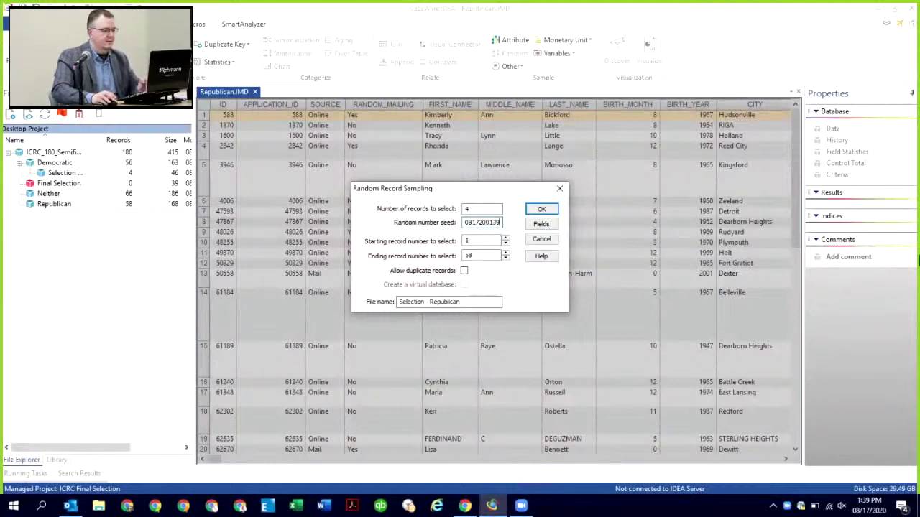
click(541, 209)
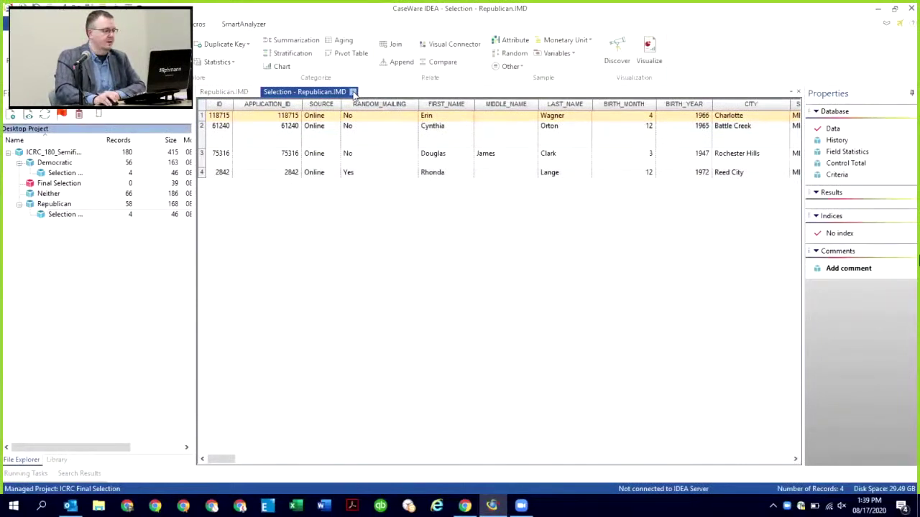
Step: Close the Selection - Republican and Republican views and select the Neither database
middle_click(283, 91)
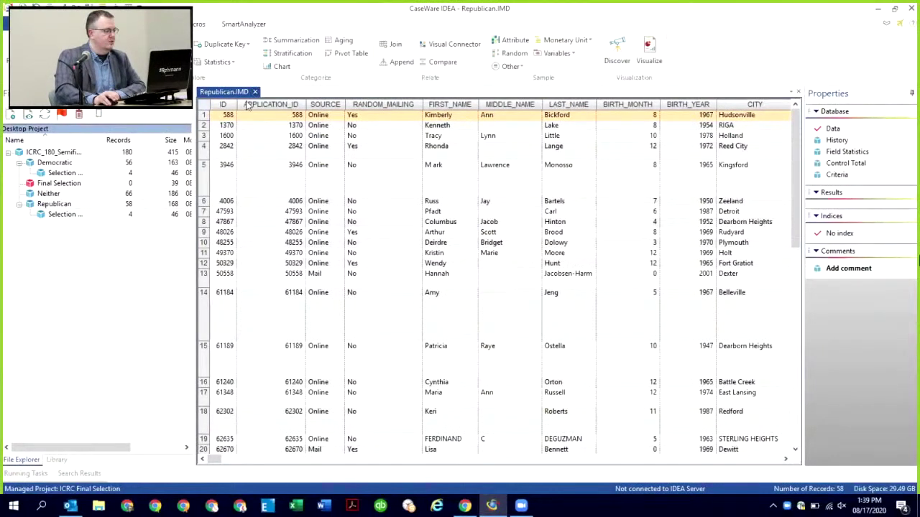
middle_click(255, 92)
click(48, 194)
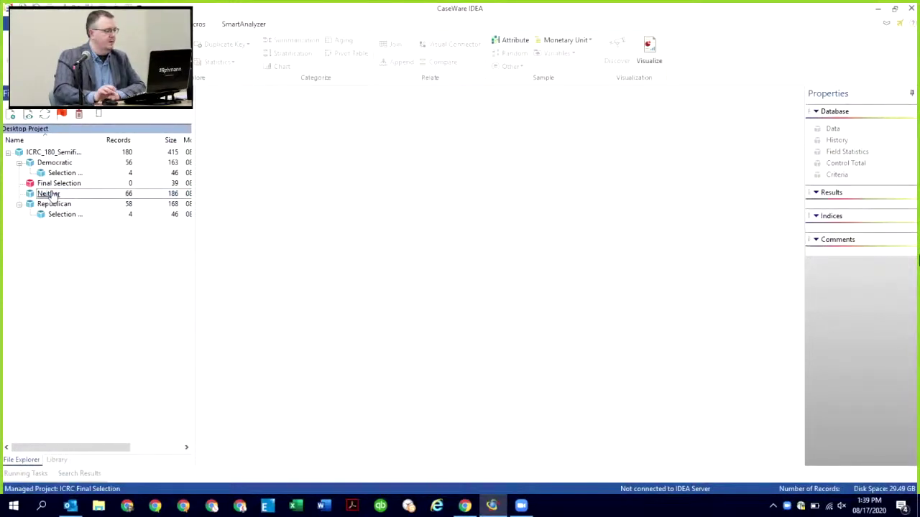
Step: Draw a 5-record random sample of Neither with seed 0, saved as 'Selection - Neither'
double_click(49, 193)
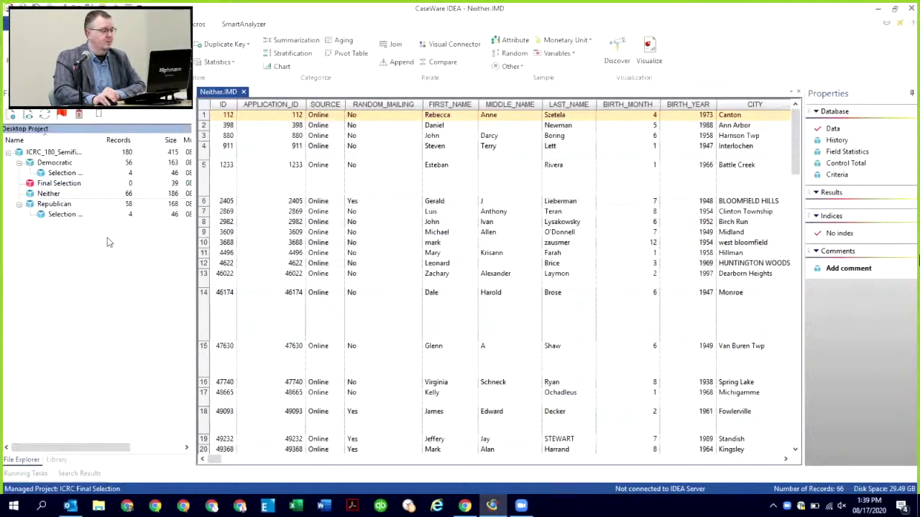
click(512, 53)
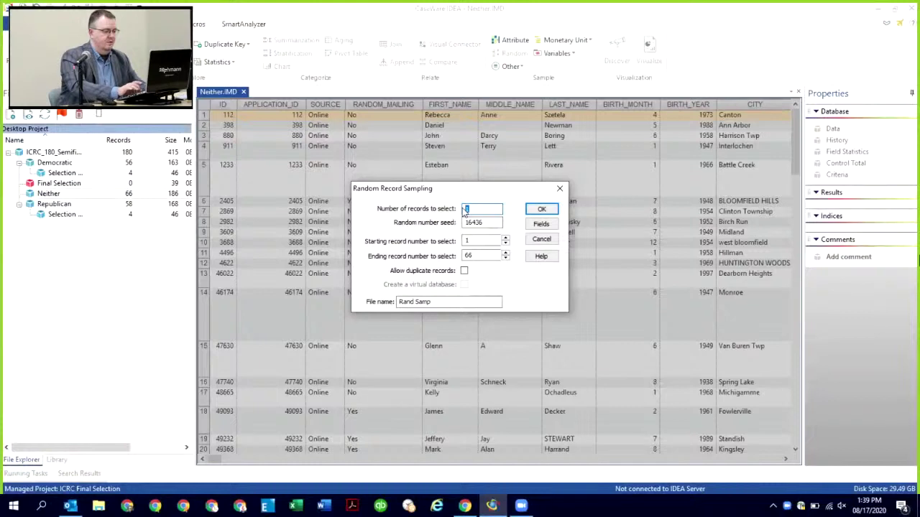
text(5)
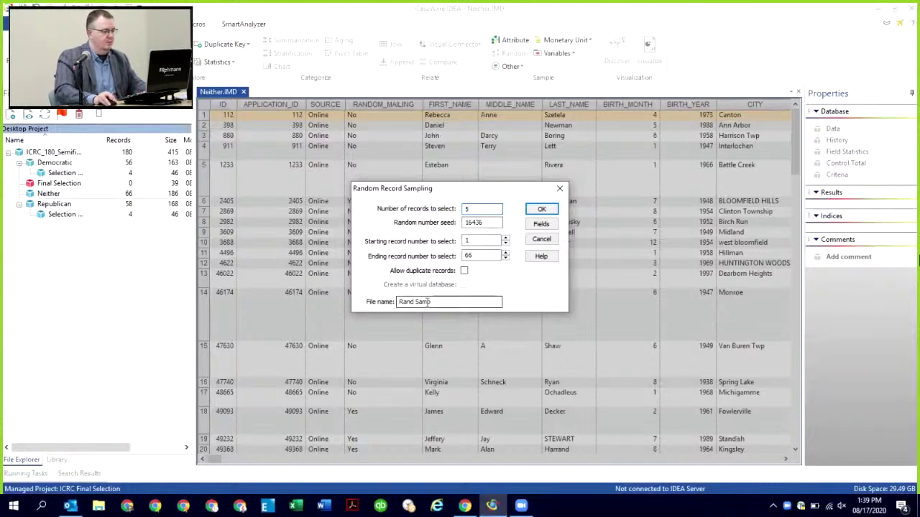
triple_click(427, 302)
text(Selectio)
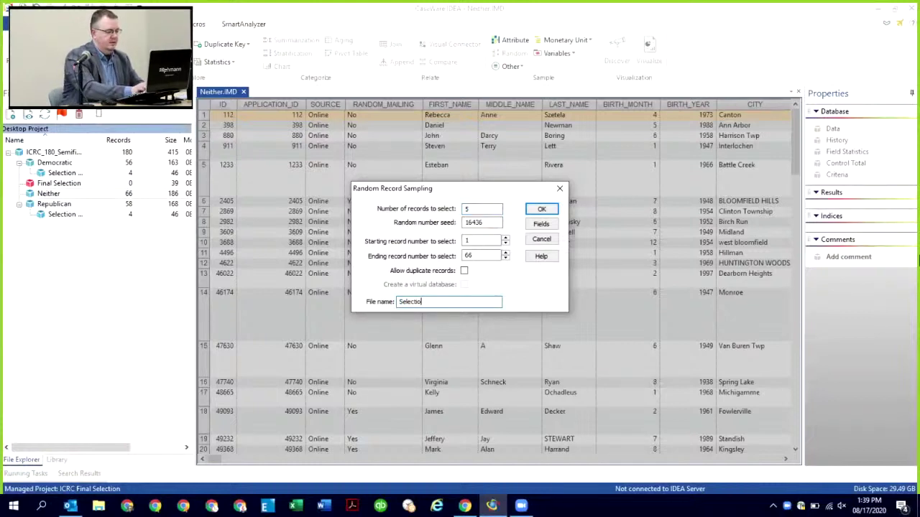
text(n - Neigher)
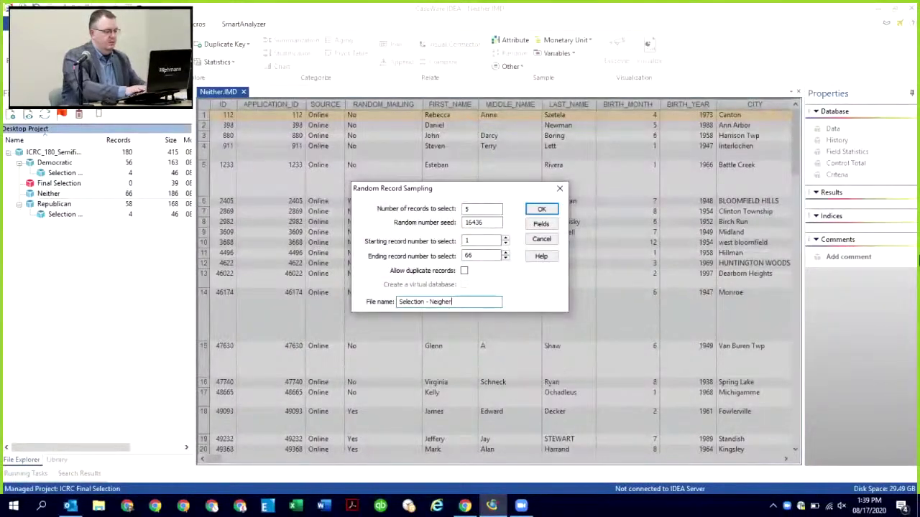
key(BackSpace)
key(BackSpace)
key(BackSpace)
key(BackSpace)
text(ther)
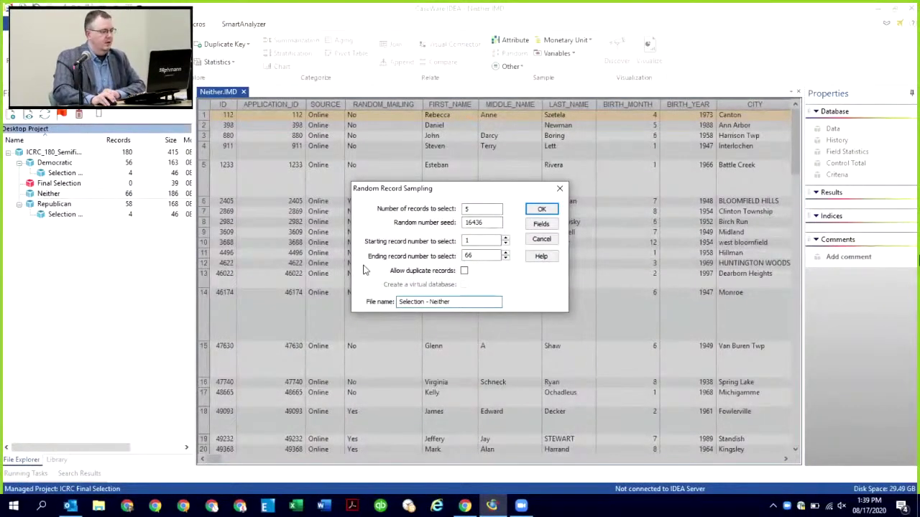
drag(483, 222, 457, 225)
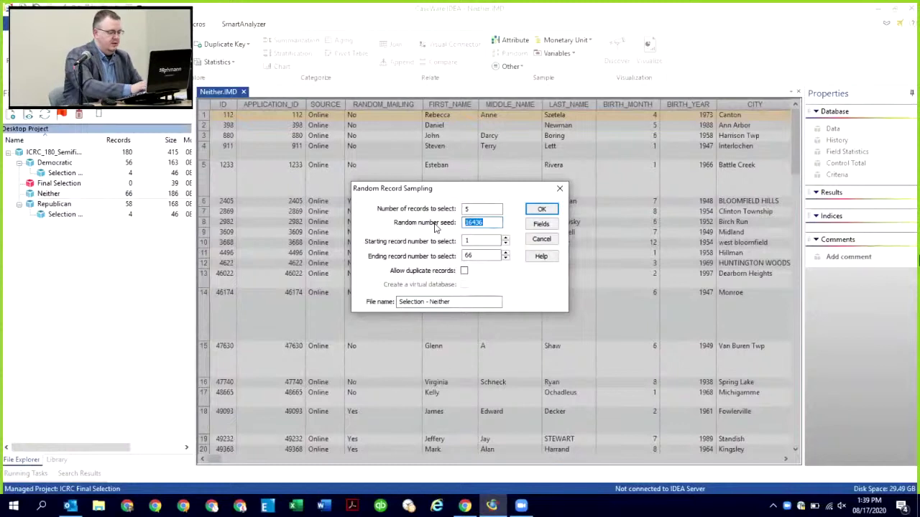
text(08172020139)
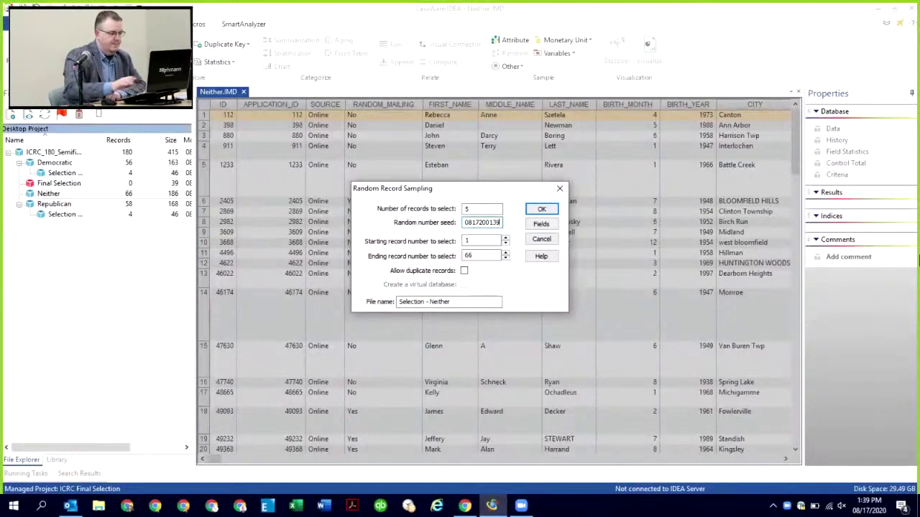
click(541, 209)
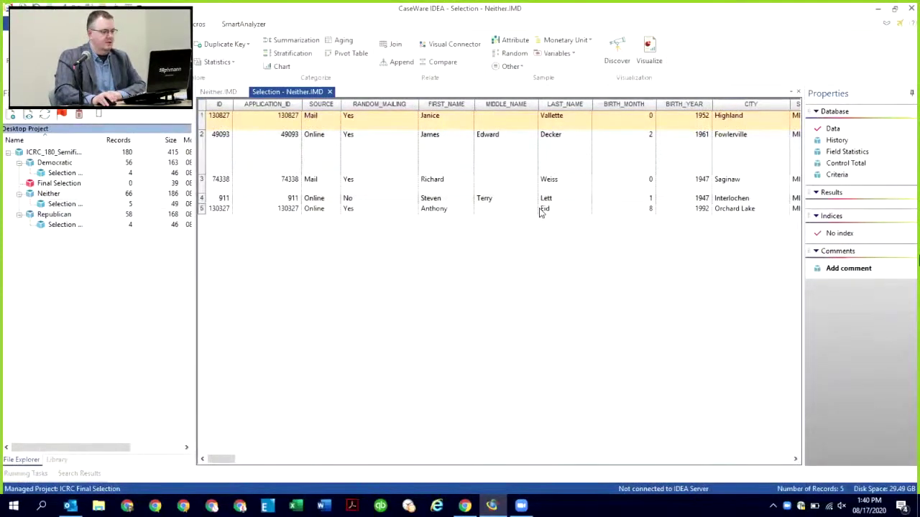
Step: Close the Selection - Neither and Neither databases and select Final Selection
click(329, 92)
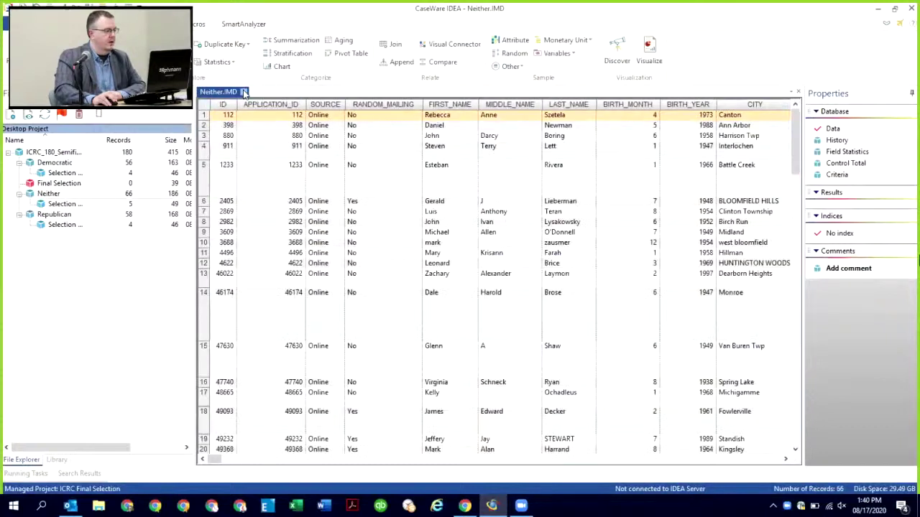
click(244, 92)
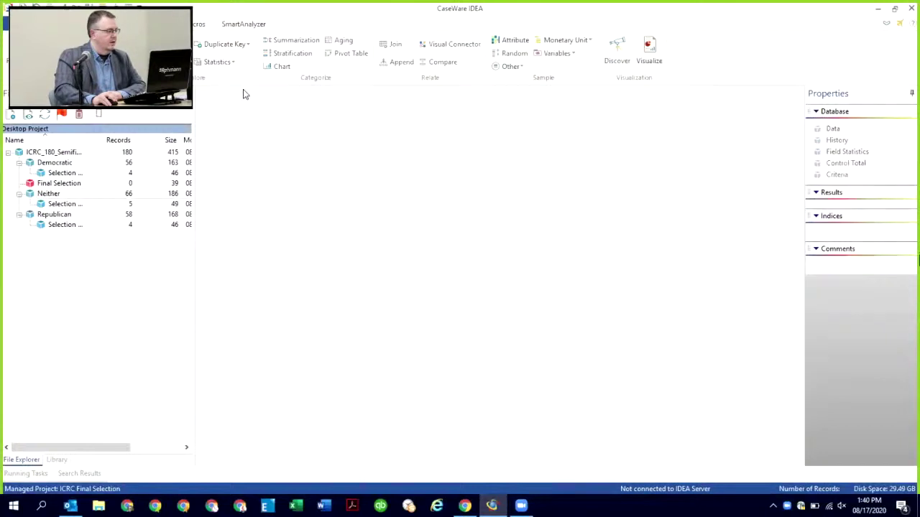
click(61, 184)
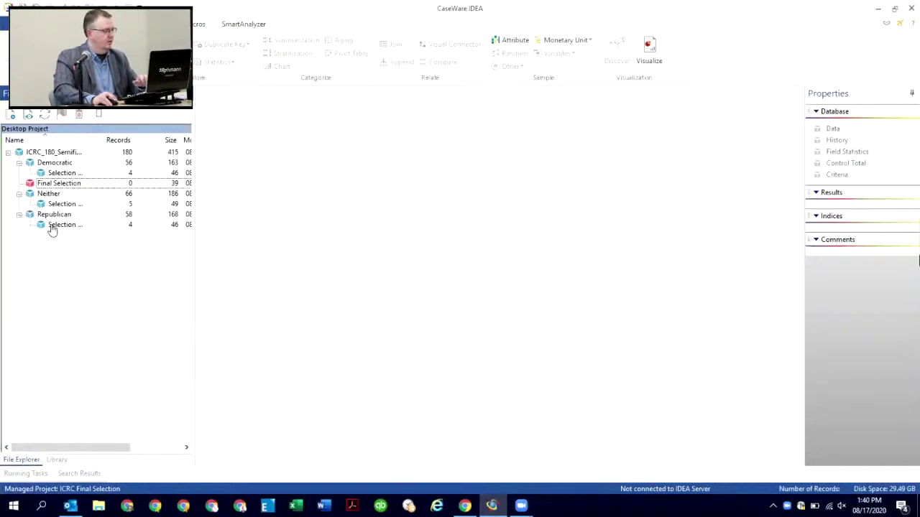
click(45, 183)
Step: Dismiss the open-database warning and open the empty Final Selection database
click(14, 115)
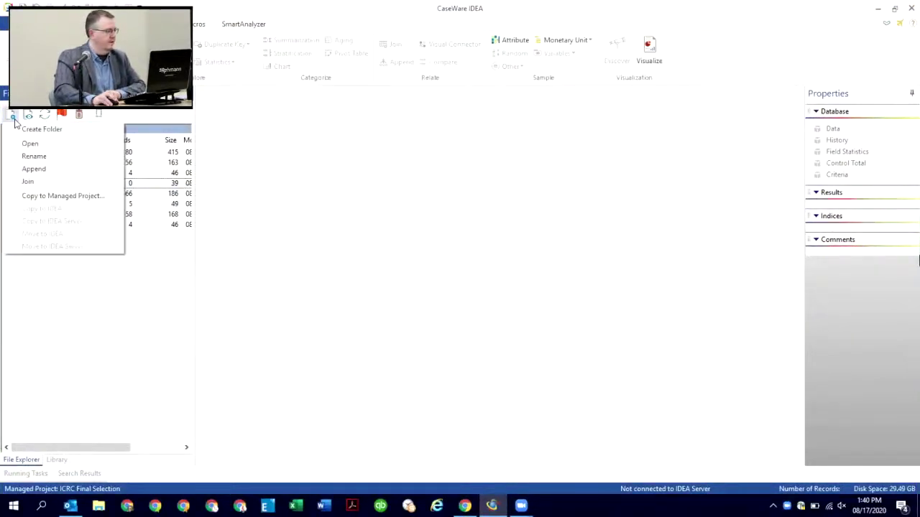
click(36, 172)
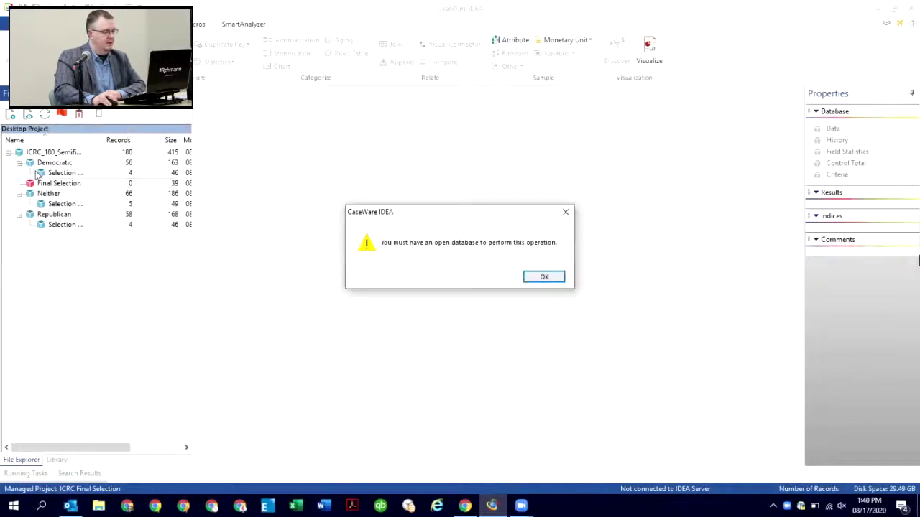
key(Return)
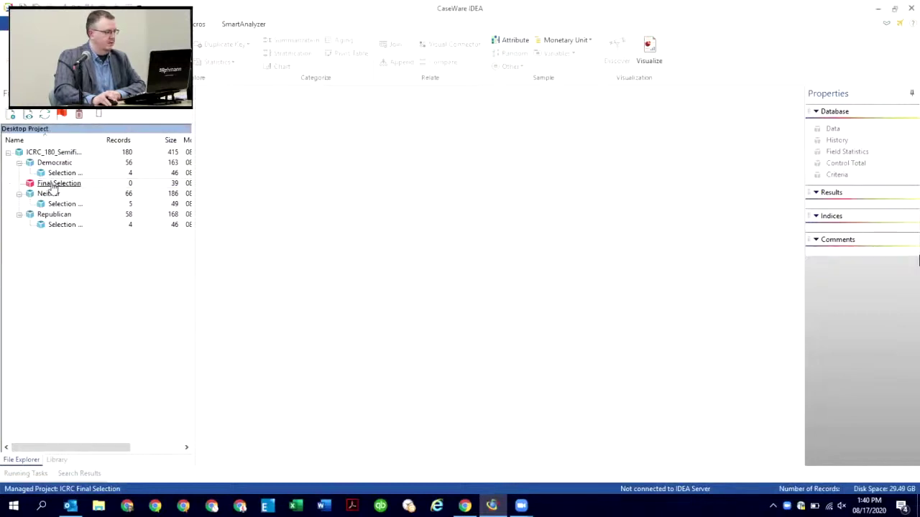
double_click(51, 183)
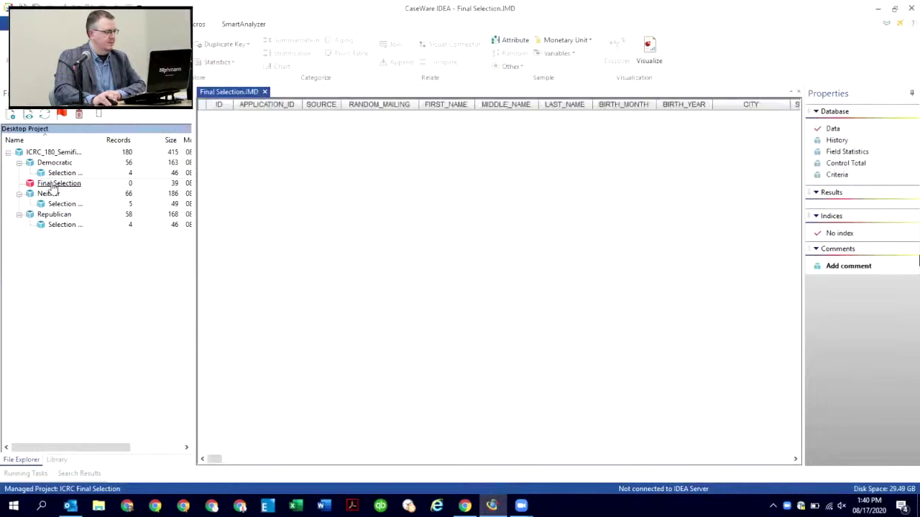
click(12, 115)
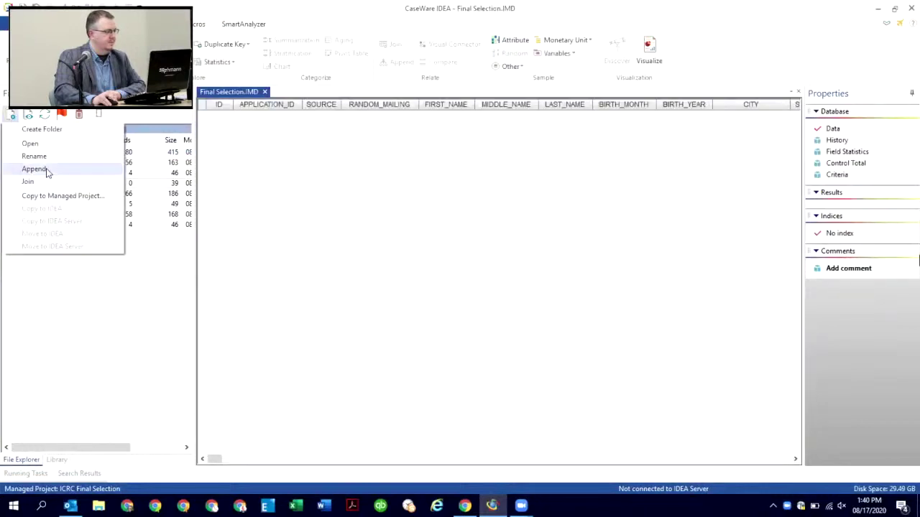
Step: Start an append to Final Selection and expand Democratic, Neither and Republican in the project tree
click(61, 182)
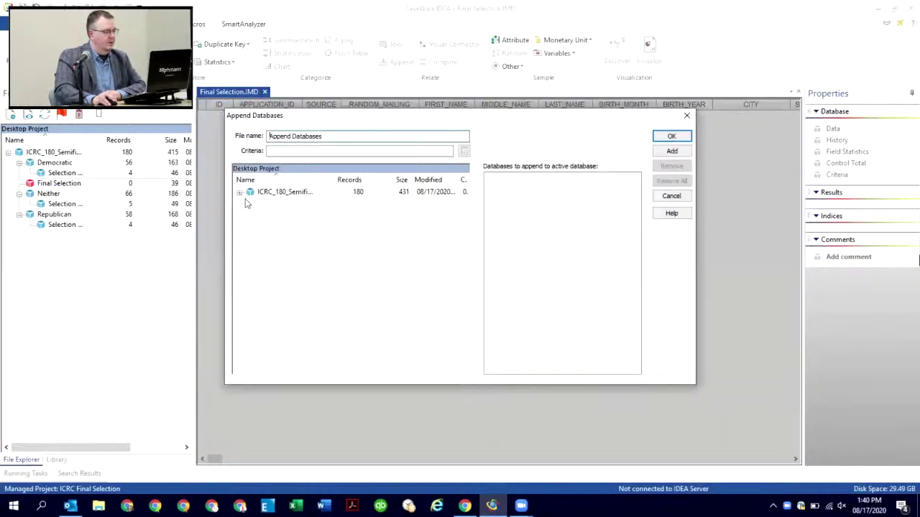
click(240, 193)
click(250, 202)
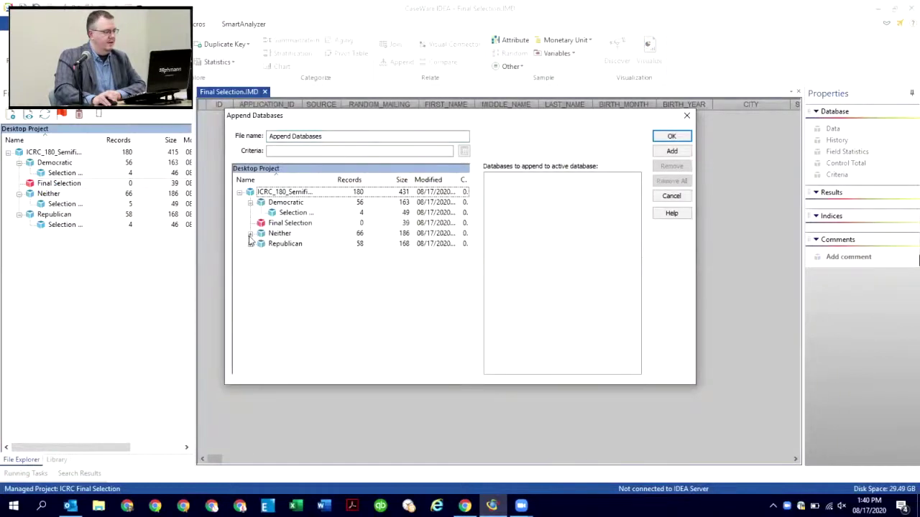
click(250, 233)
click(250, 255)
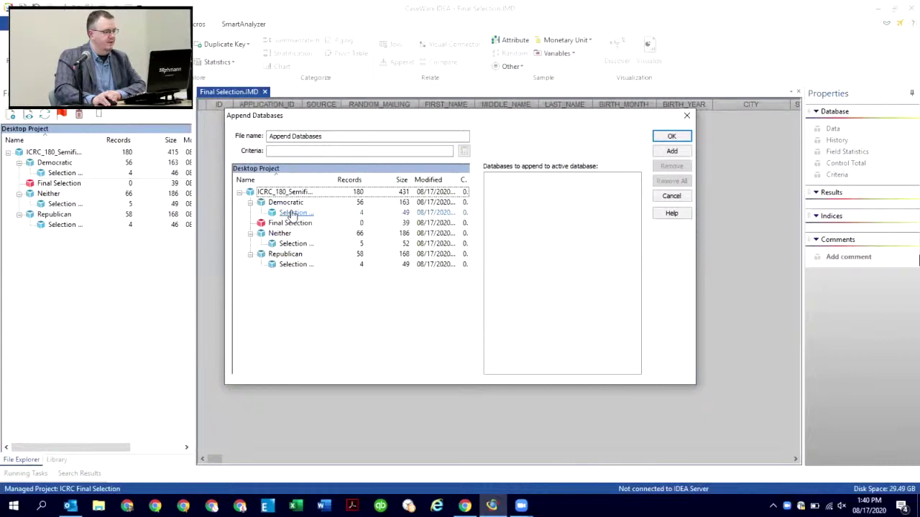
Step: Append the Democratic, Republican and Neither selection samples into one database
double_click(293, 213)
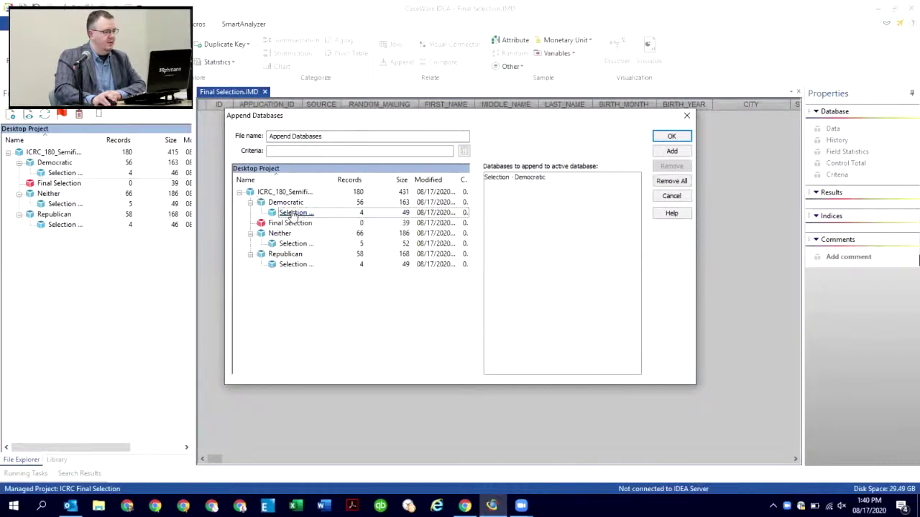
click(289, 265)
double_click(289, 265)
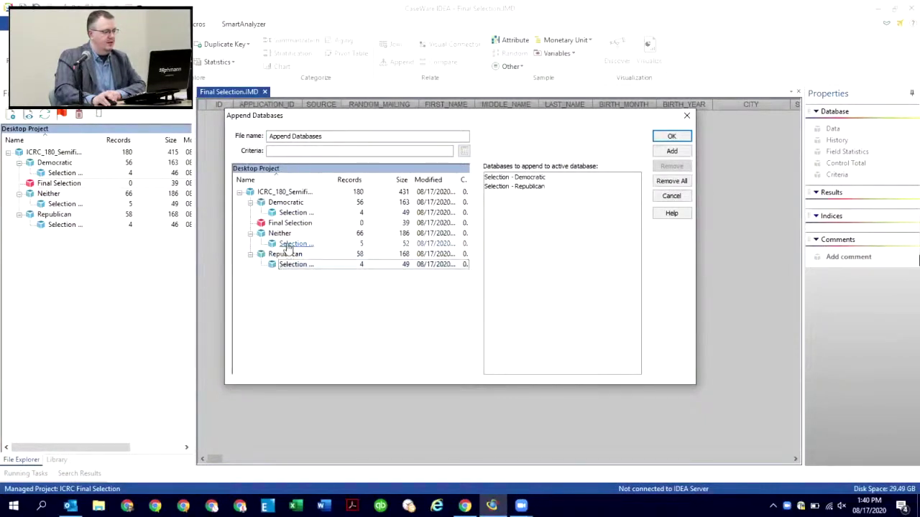
click(288, 245)
double_click(288, 245)
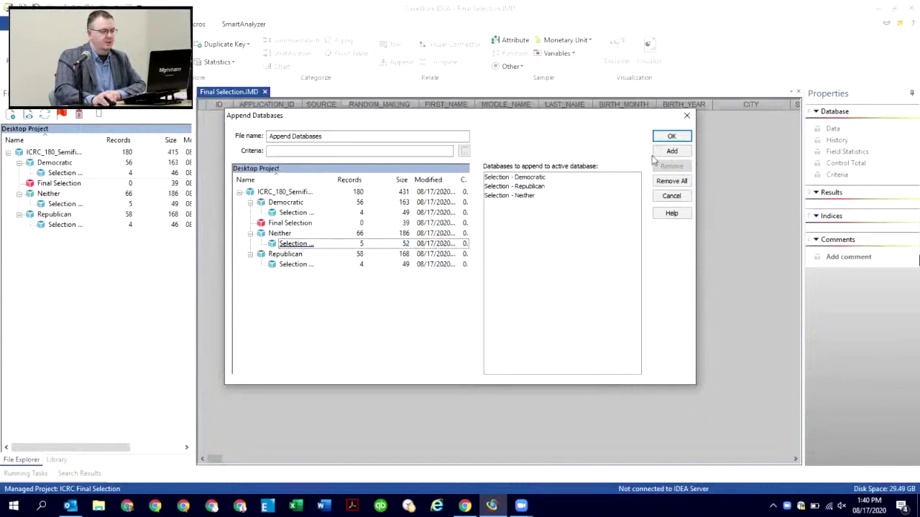
click(672, 137)
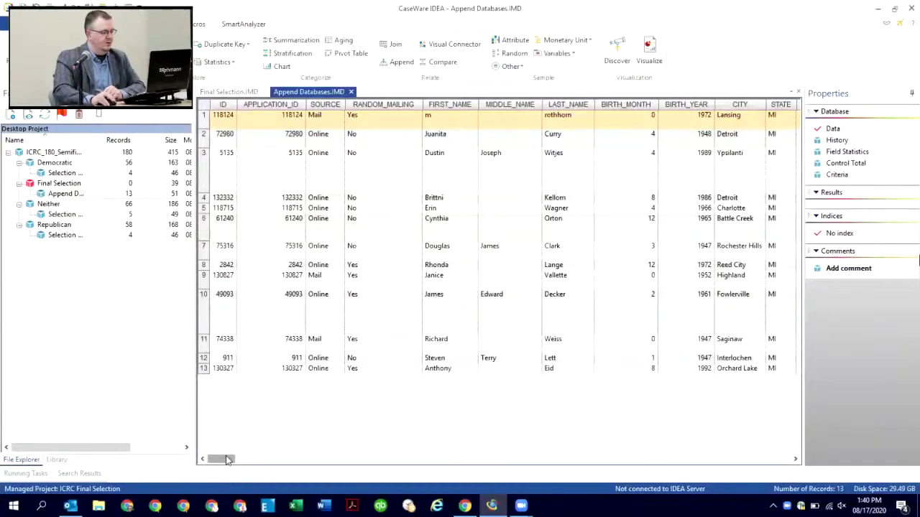
drag(227, 460, 369, 468)
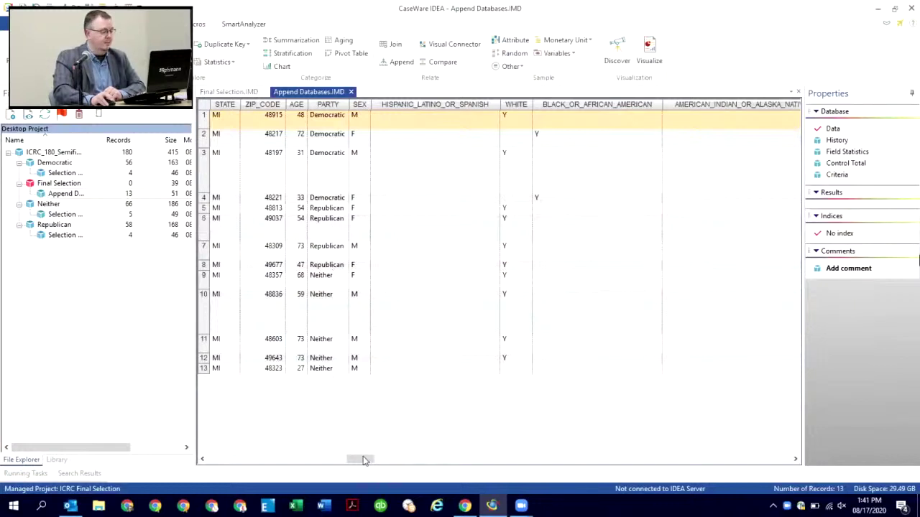
drag(364, 458, 220, 457)
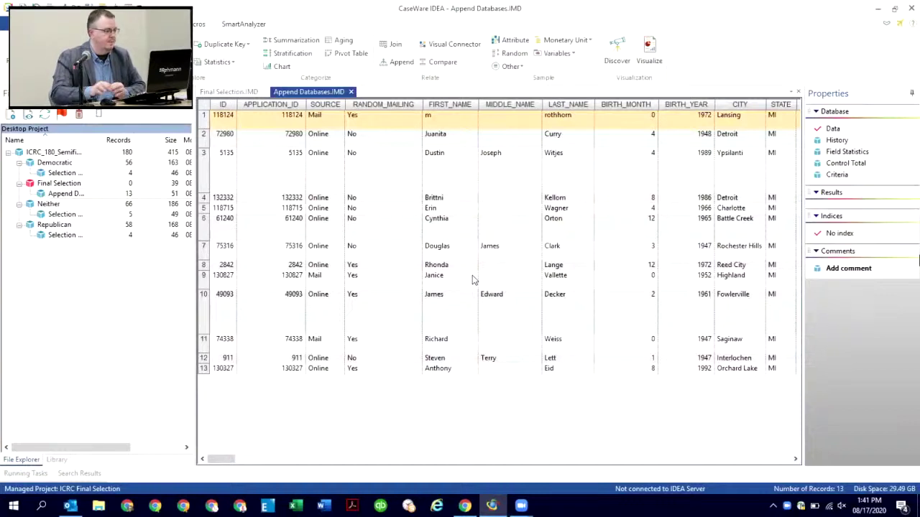
click(444, 141)
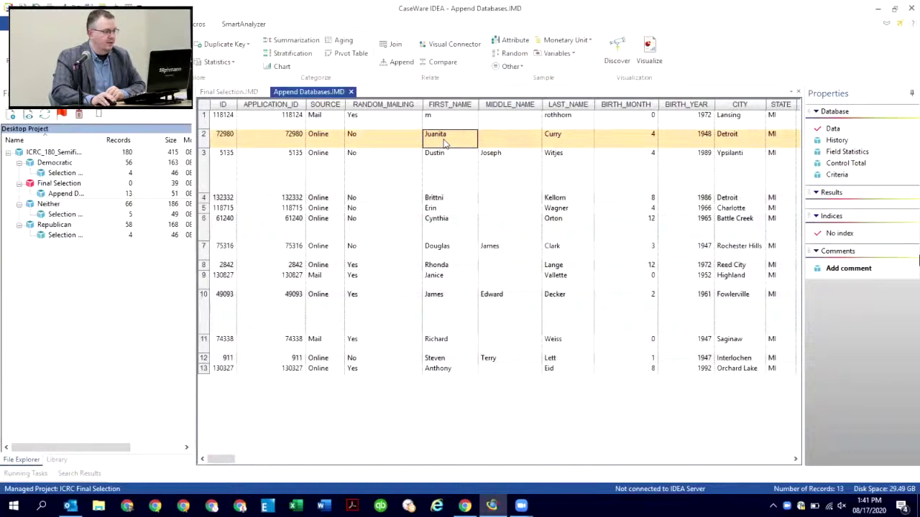
click(446, 180)
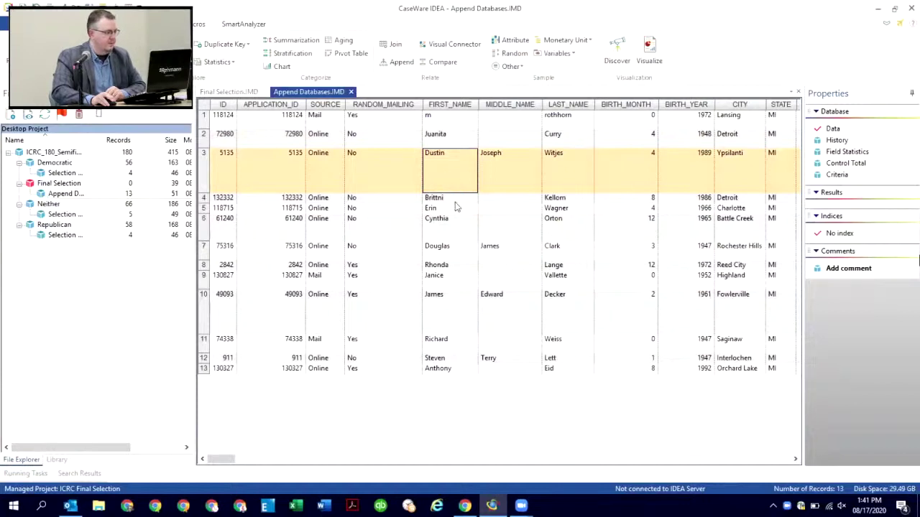
click(457, 201)
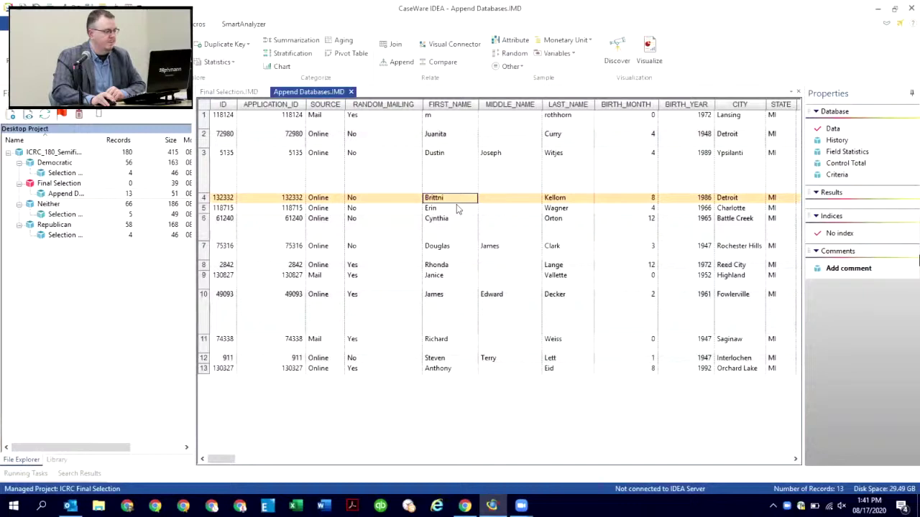
click(457, 210)
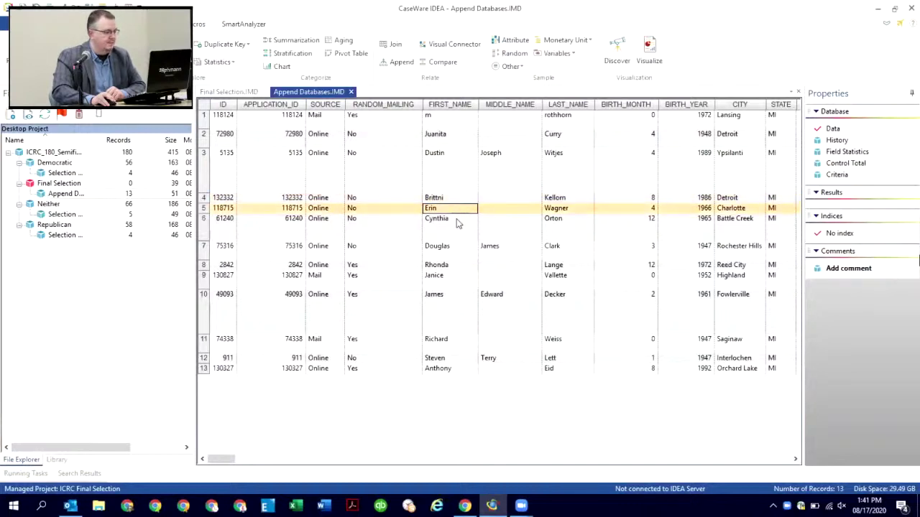
click(457, 229)
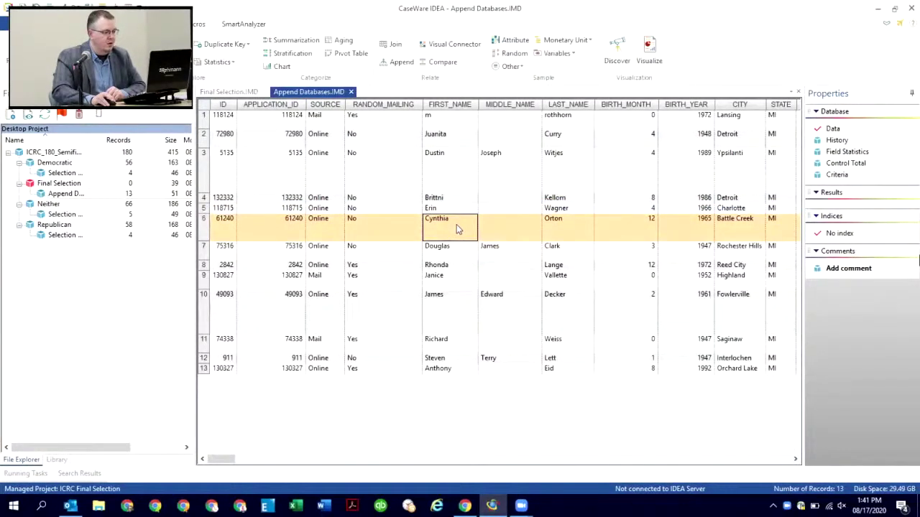
click(454, 252)
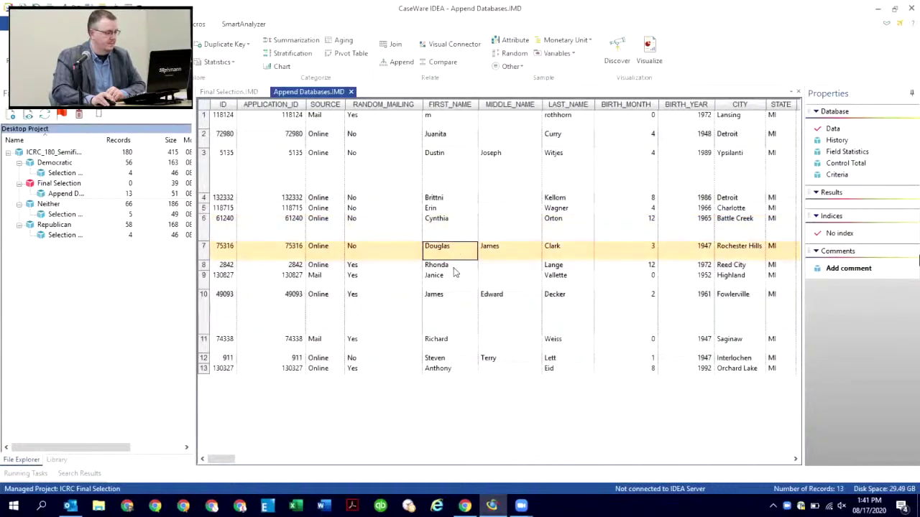
click(453, 266)
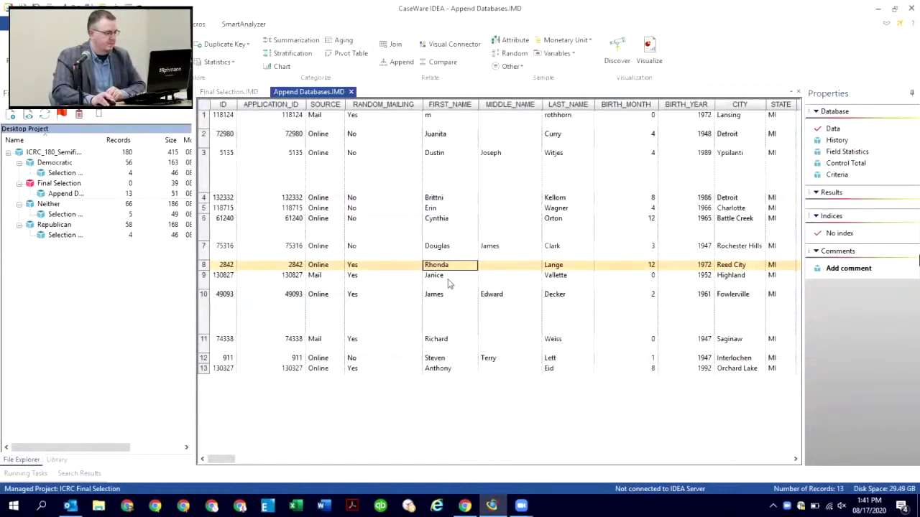
click(453, 285)
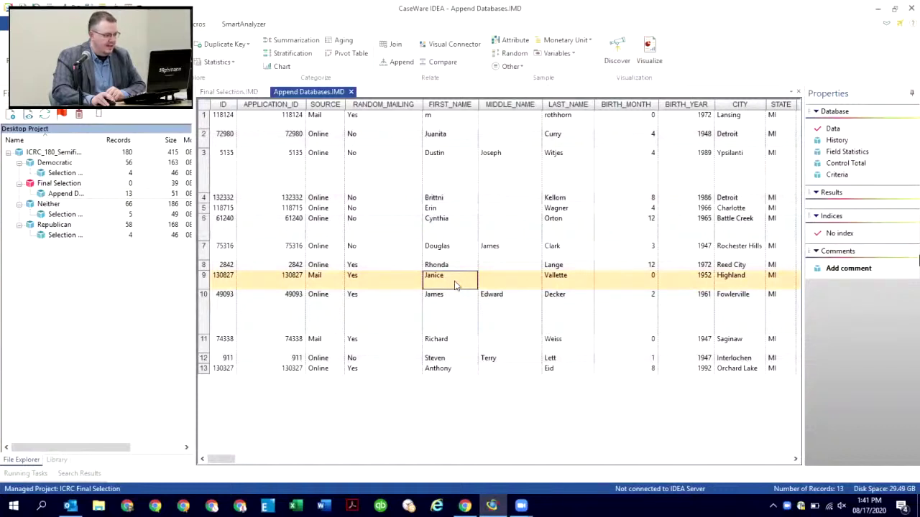
click(449, 311)
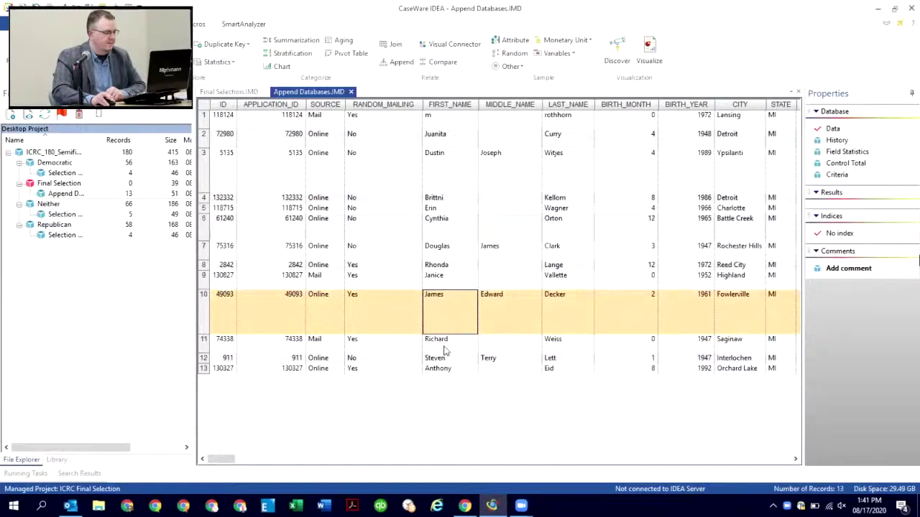
click(471, 348)
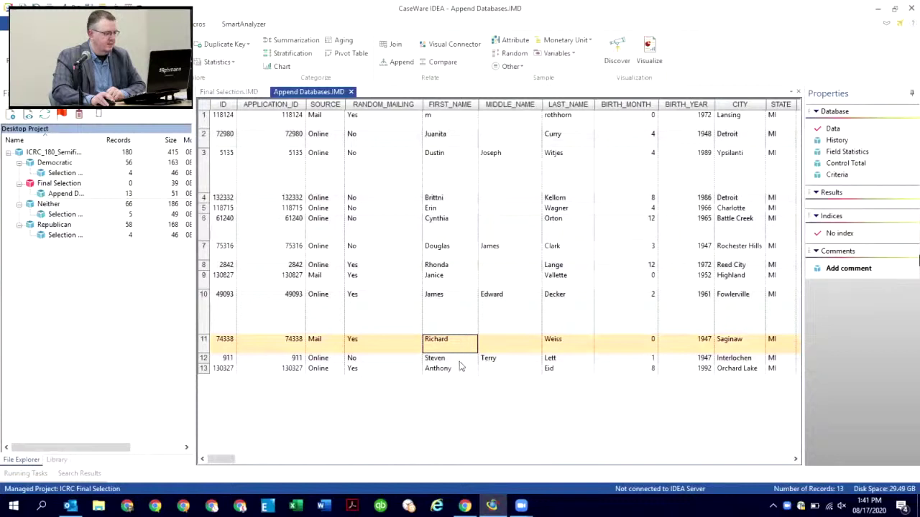
click(460, 362)
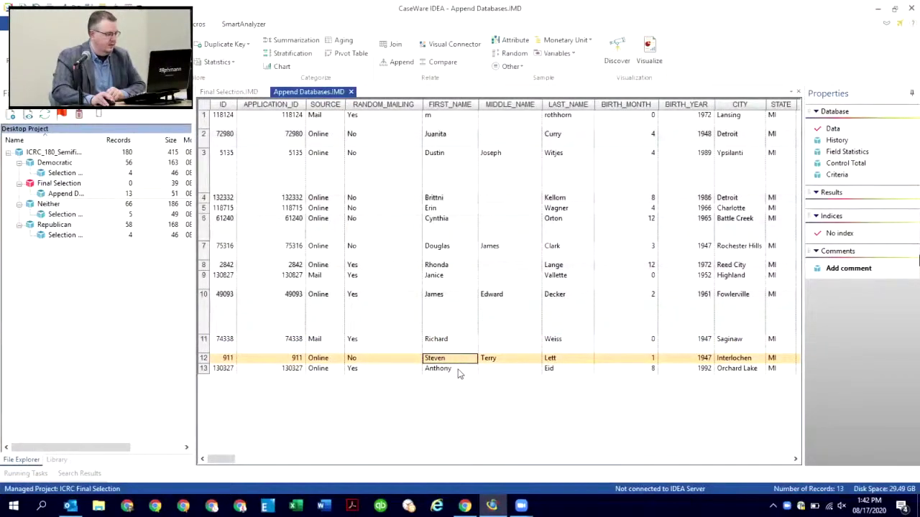
click(460, 372)
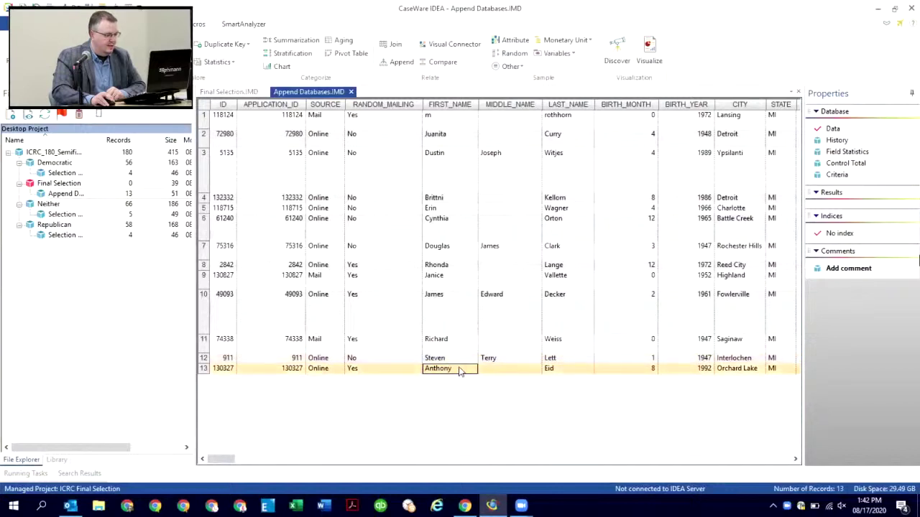